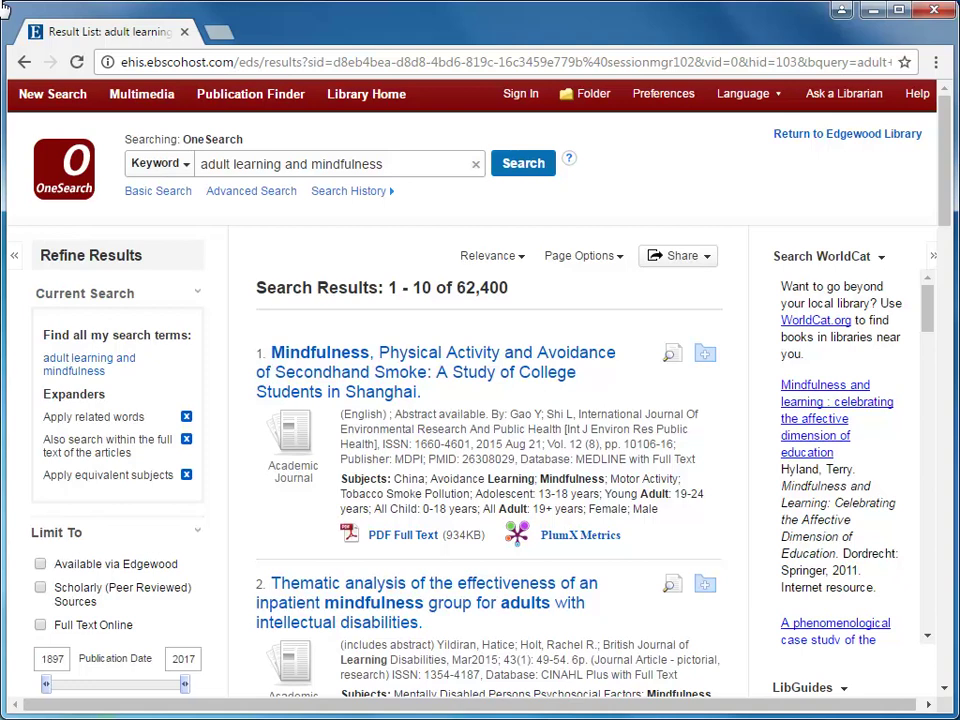
Open the detailed record of the first result, the secondhand smoke study, and its export options
left_click(481, 356)
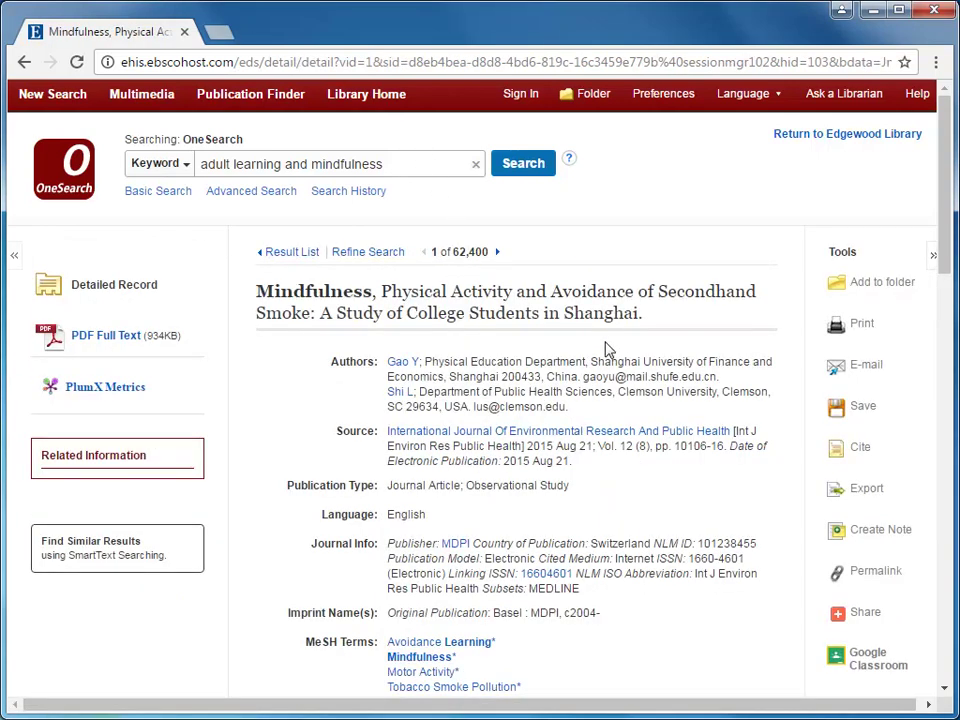
left_click_drag(818, 253, 852, 253)
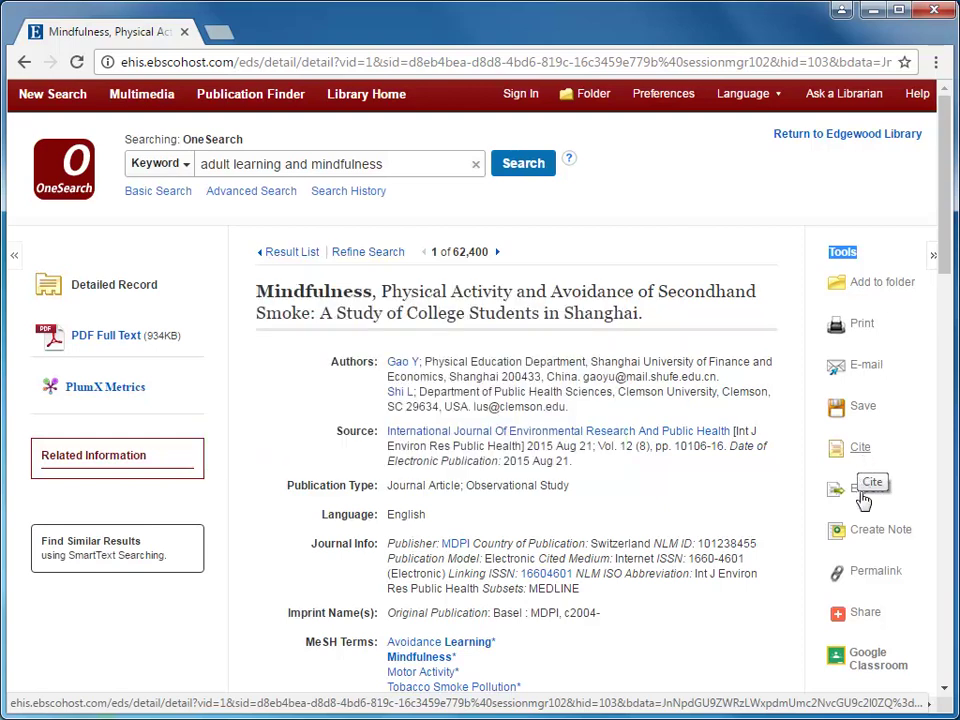
left_click(862, 494)
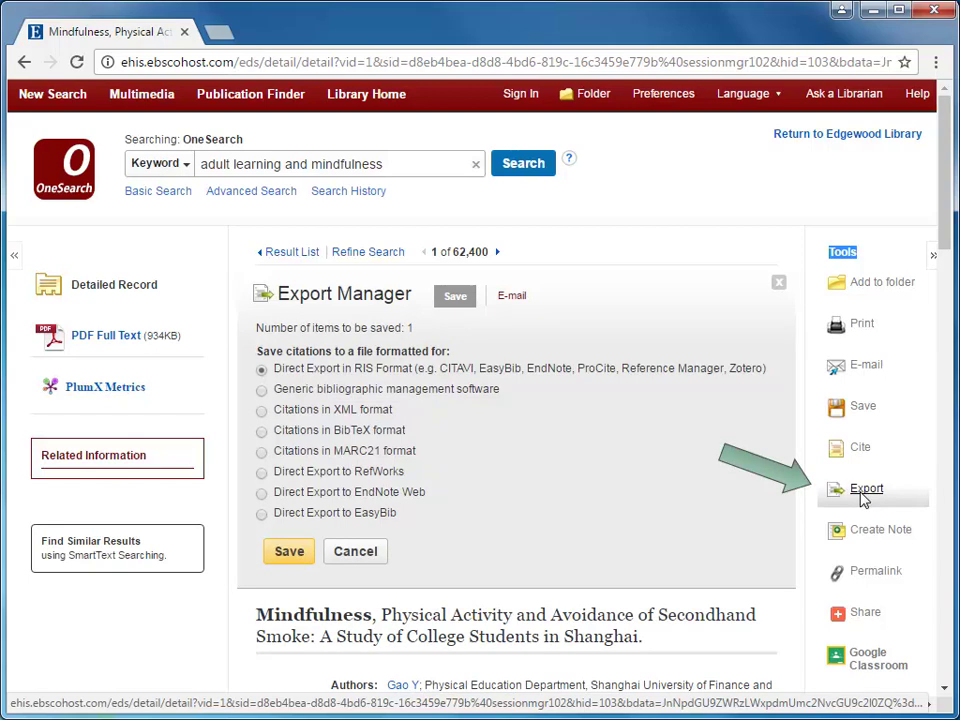
Pick Direct Export to RefWorks, then go back to the 'adult learning and mindfulness' results list
left_click(263, 473)
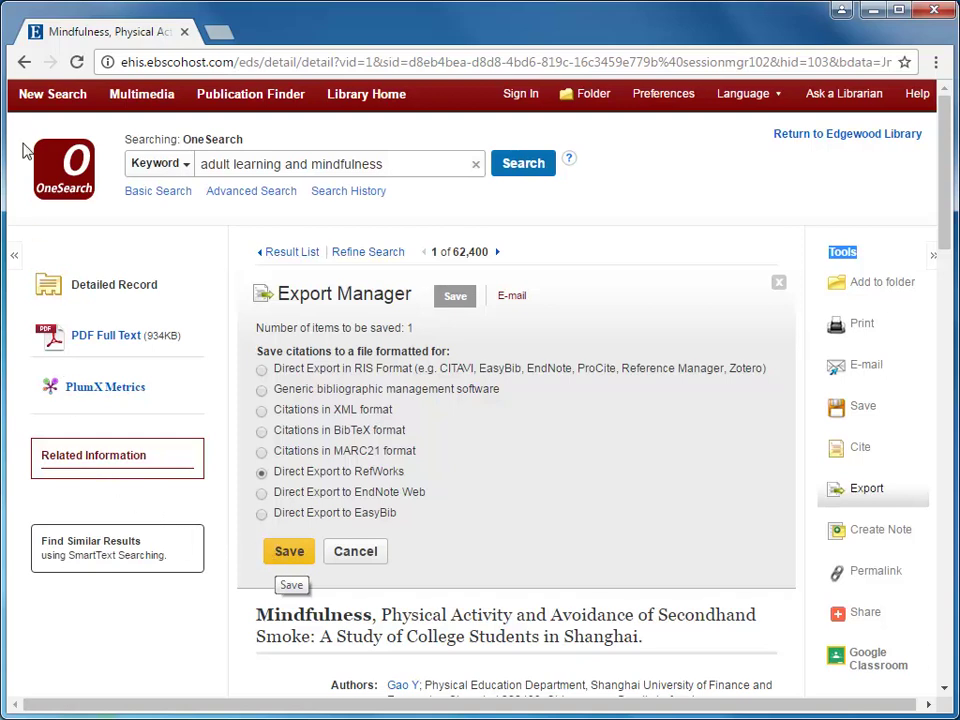
left_click(25, 63)
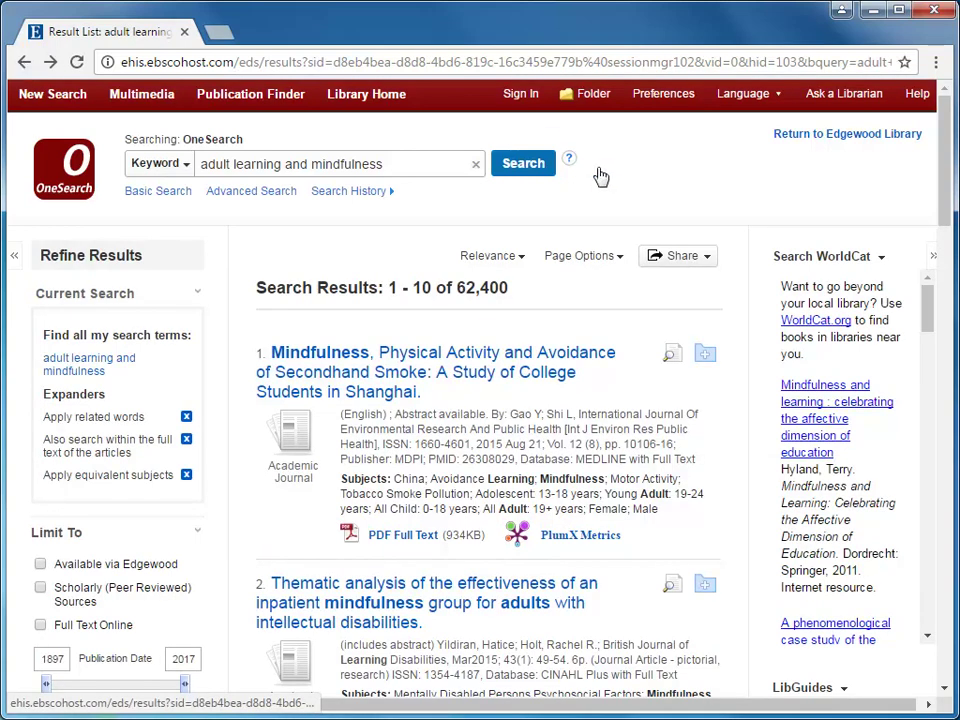
Add results 1–4 to the session folder and view the four saved articles
left_click(706, 357)
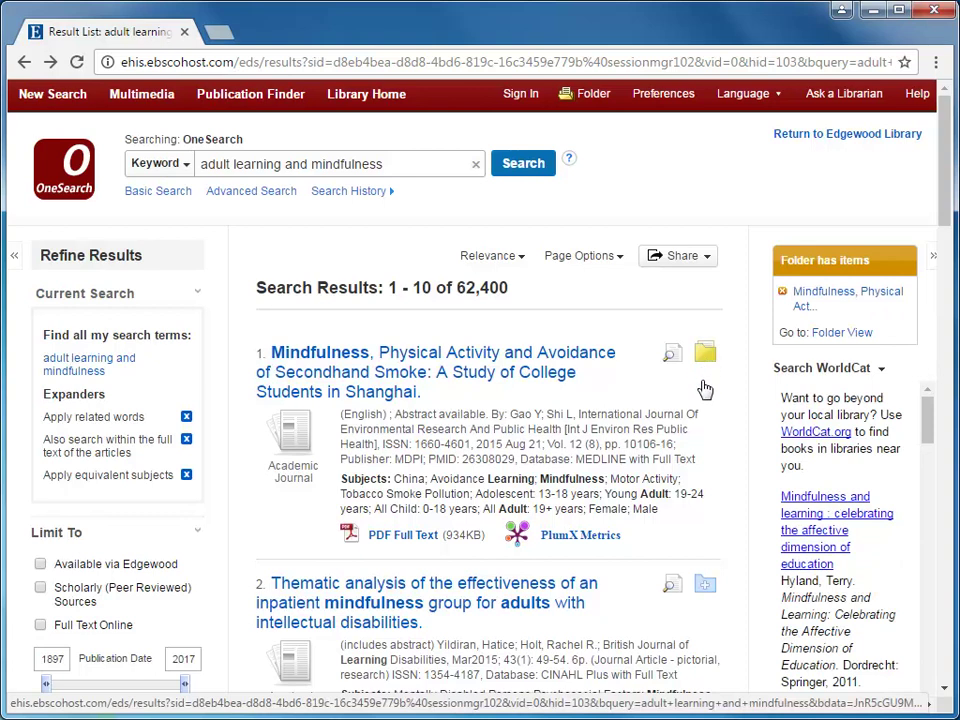
left_click(703, 585)
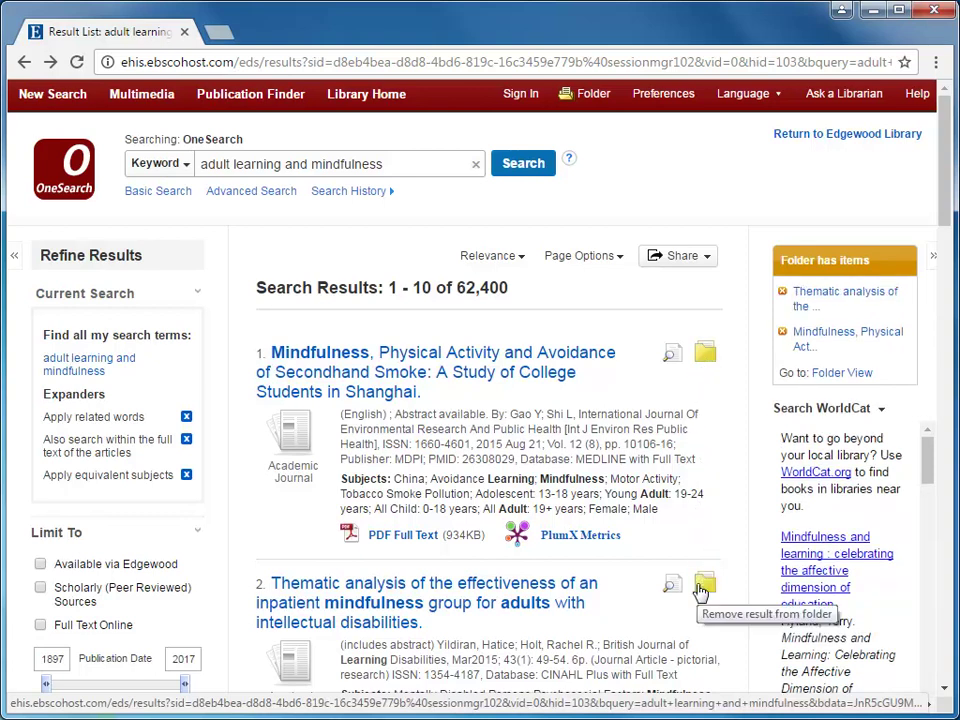
scroll(700, 590, "down", 3)
left_click(706, 523)
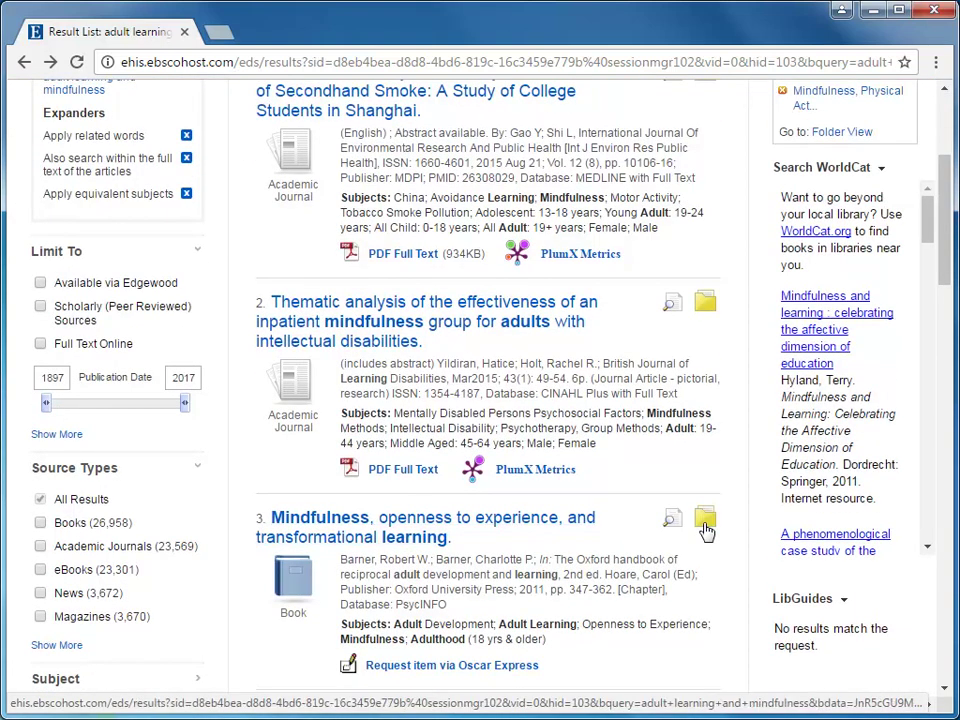
scroll(707, 530, "down", 3)
left_click(706, 527)
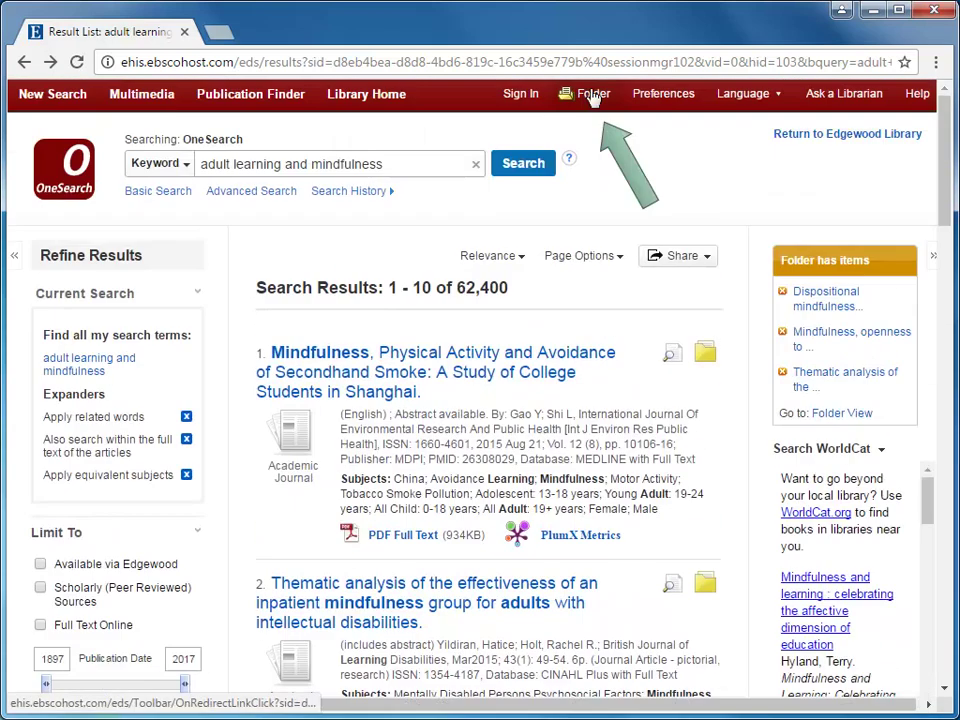
left_click(593, 95)
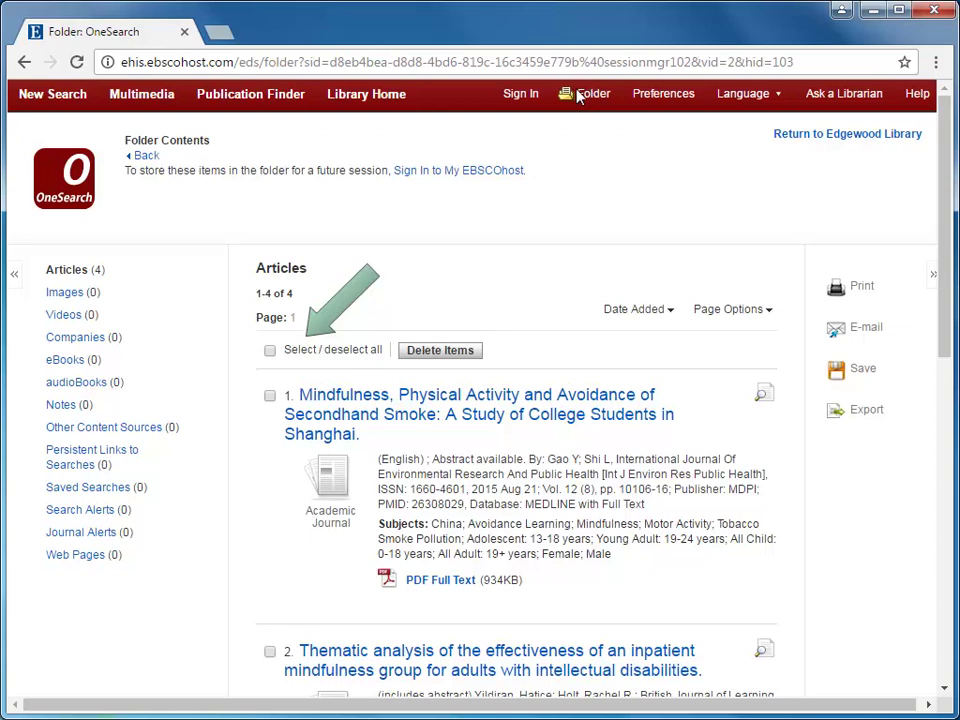
Select all four folder articles and save them via Direct Export to RefWorks
left_click(270, 352)
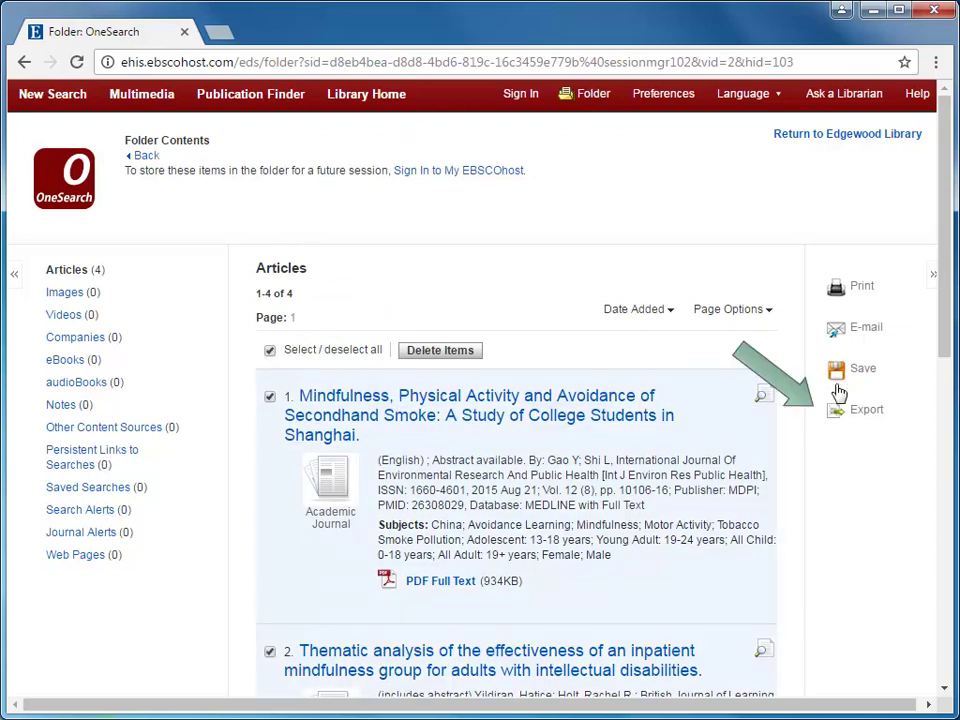
left_click(872, 414)
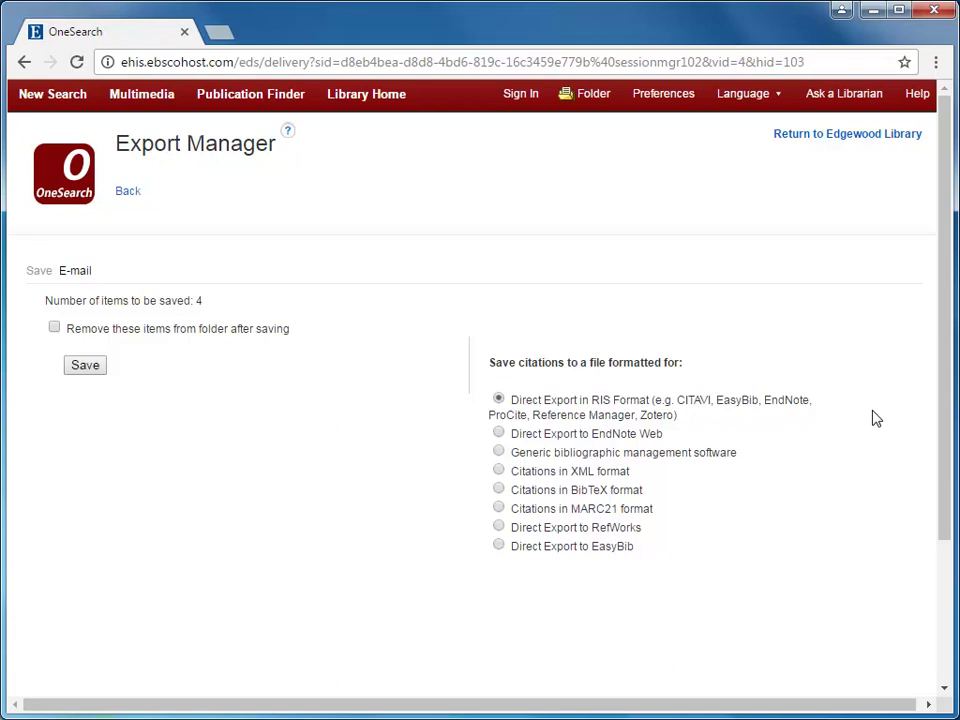
left_click(499, 527)
left_click(90, 372)
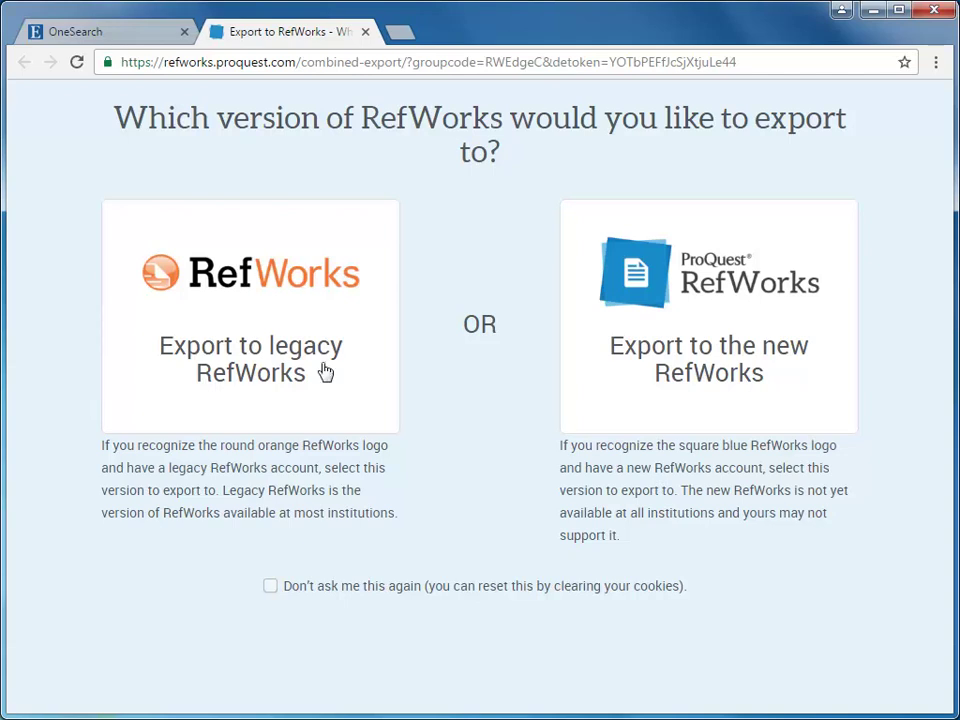
Export to the new RefWorks and sign in with the account e-mail and password
left_click(676, 258)
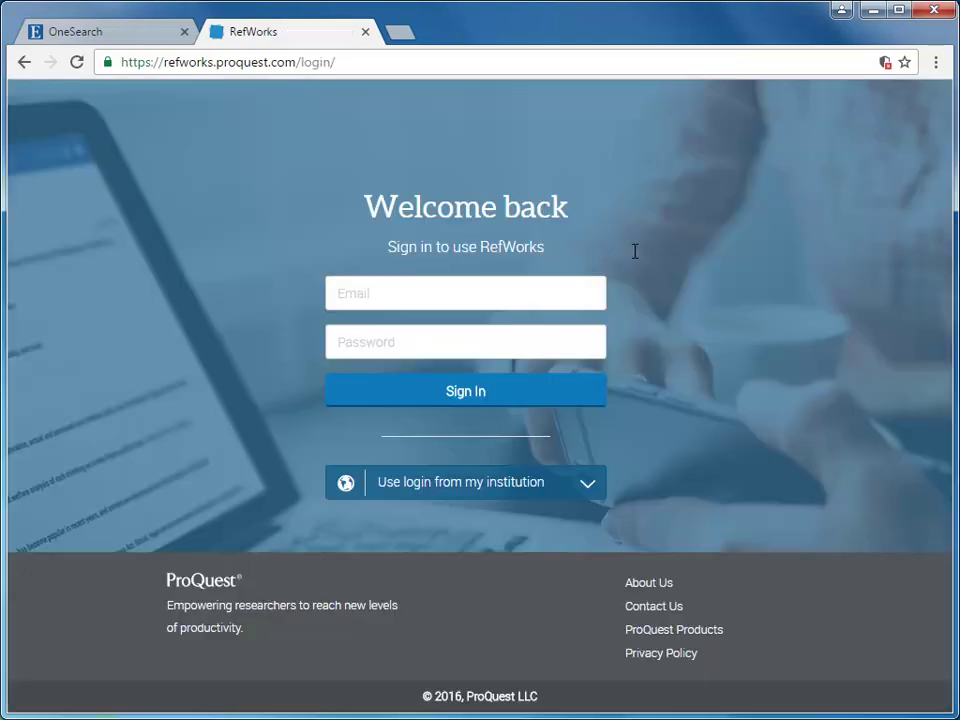
left_click(560, 280)
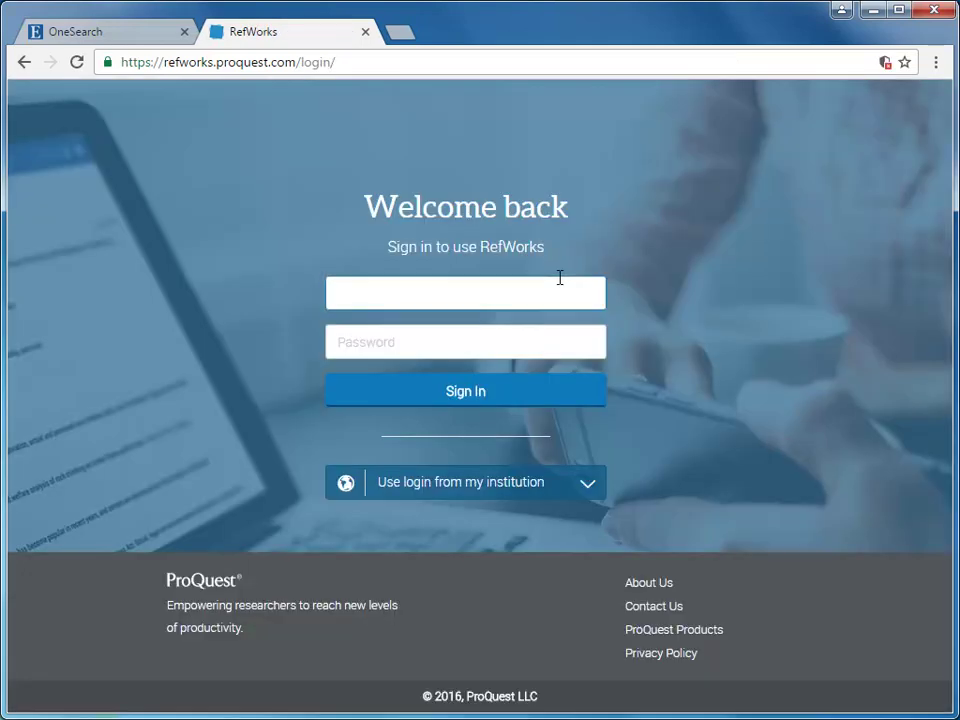
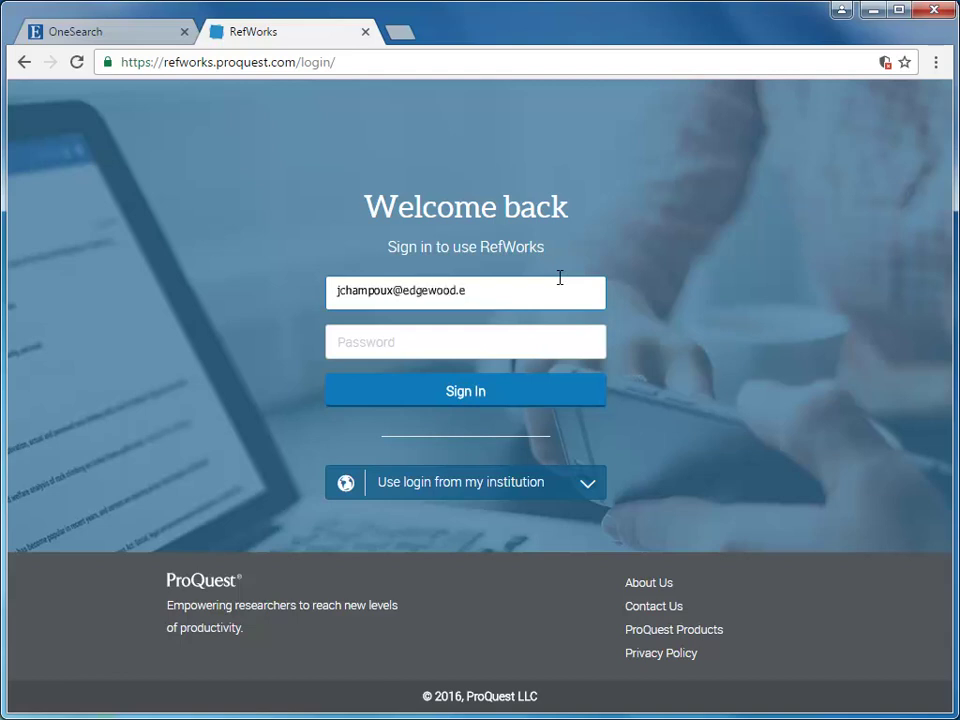
key("Tab")
type("********")
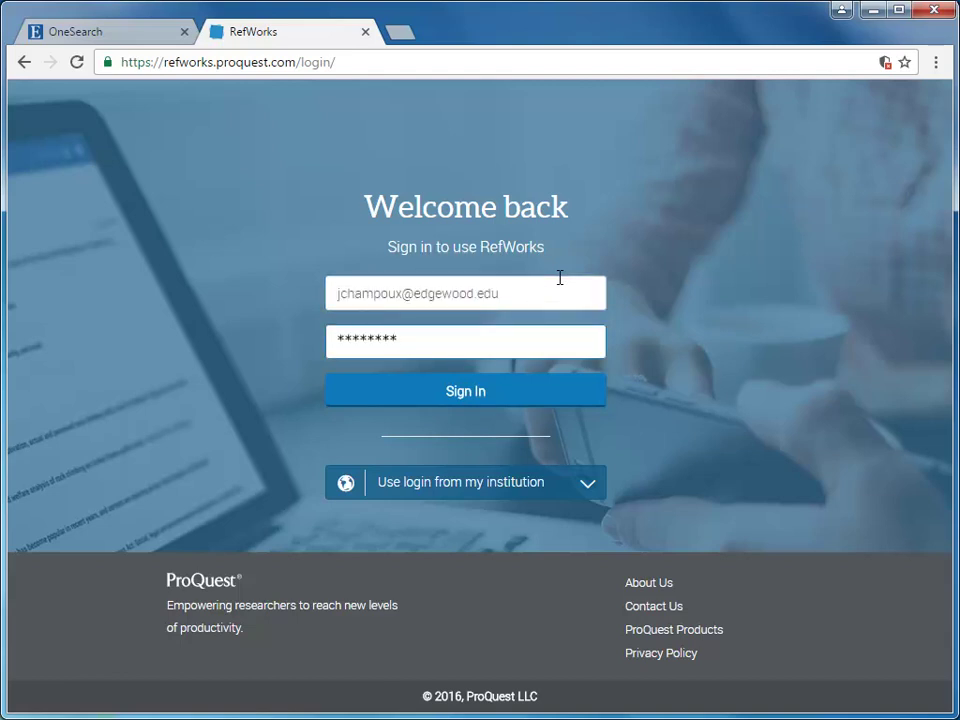
key("Return")
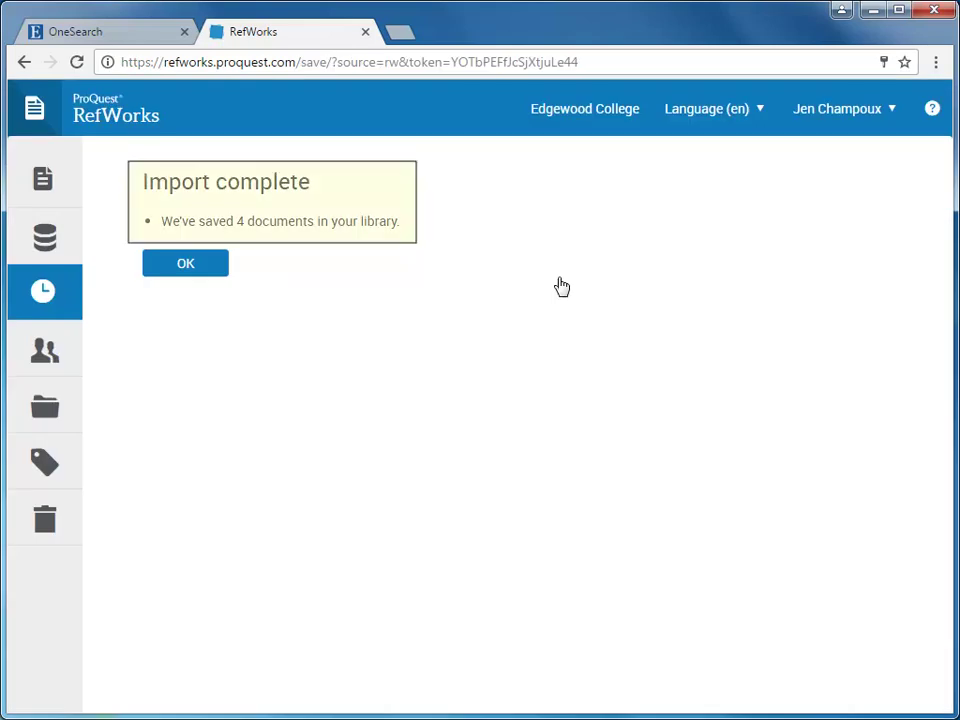
Dismiss Import complete and review the full record of the Dispositional mindfulness reference
left_click(186, 264)
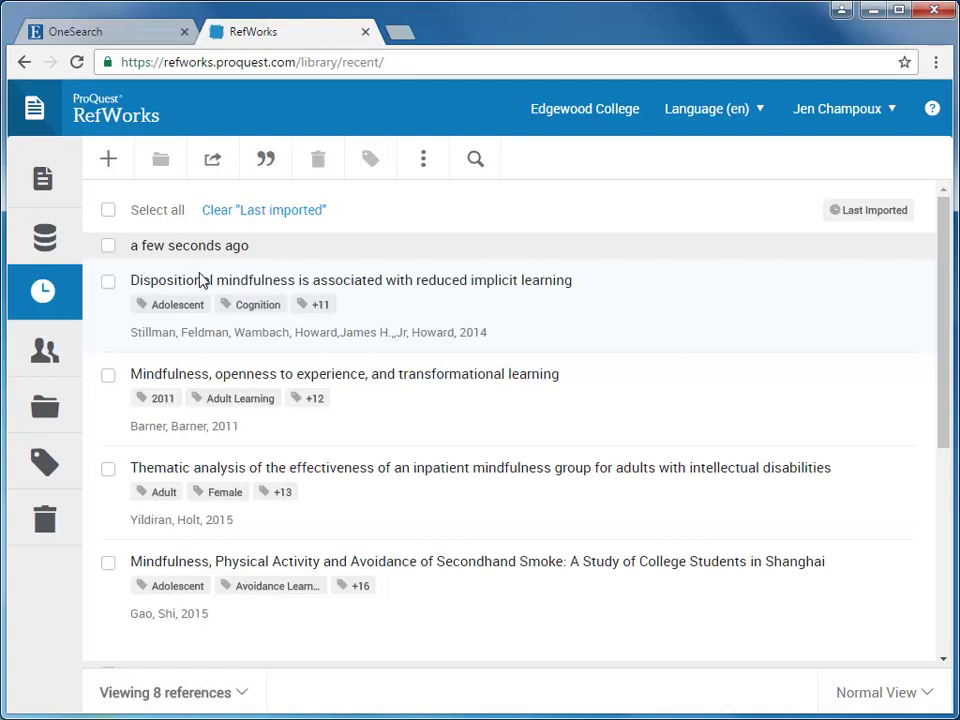
left_click(200, 292)
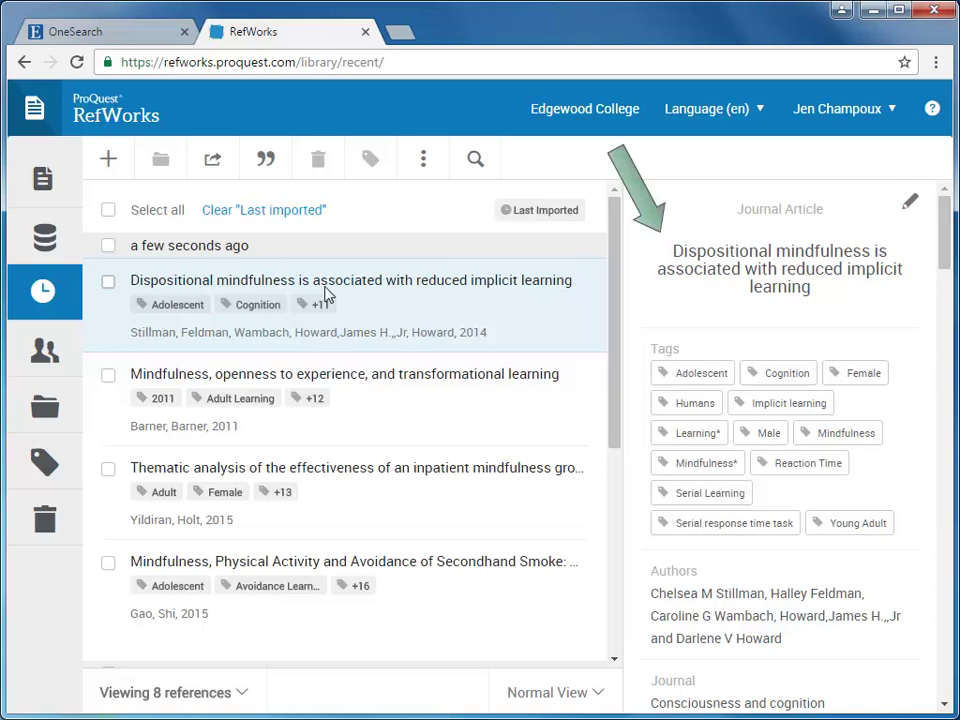
scroll(805, 317, "down", 5)
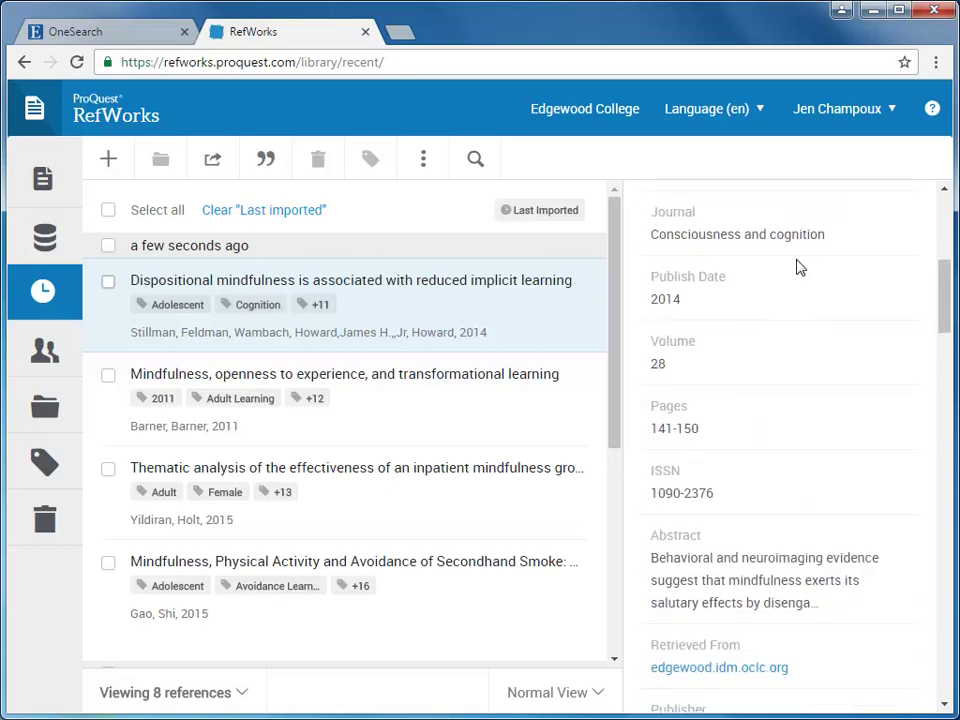
scroll(801, 317, "down", 4)
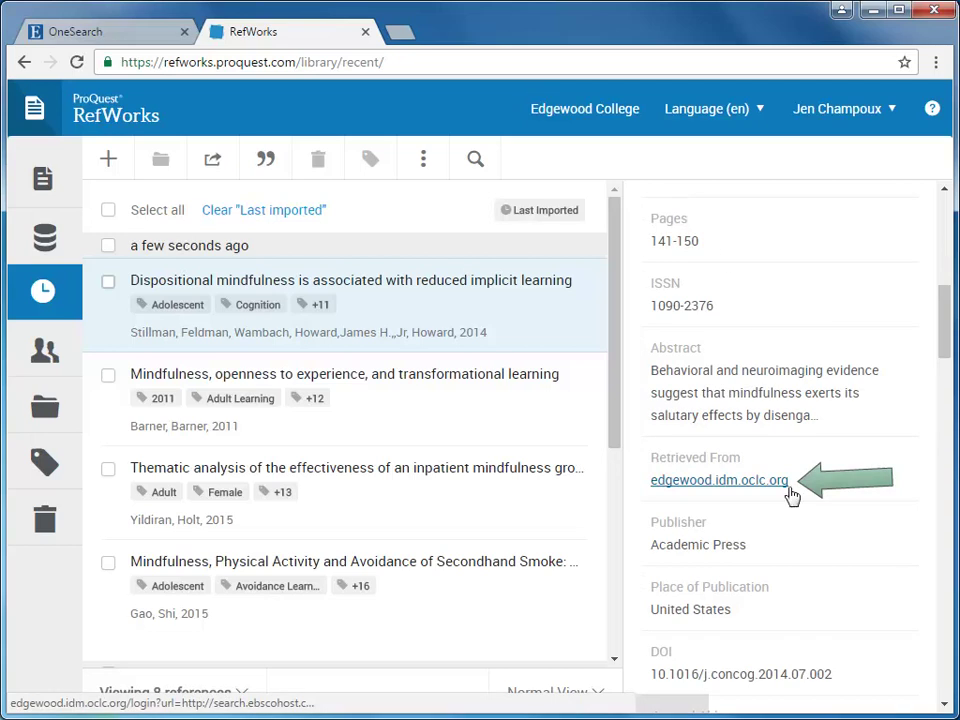
scroll(792, 497, "up", 5)
scroll(790, 494, "up", 3)
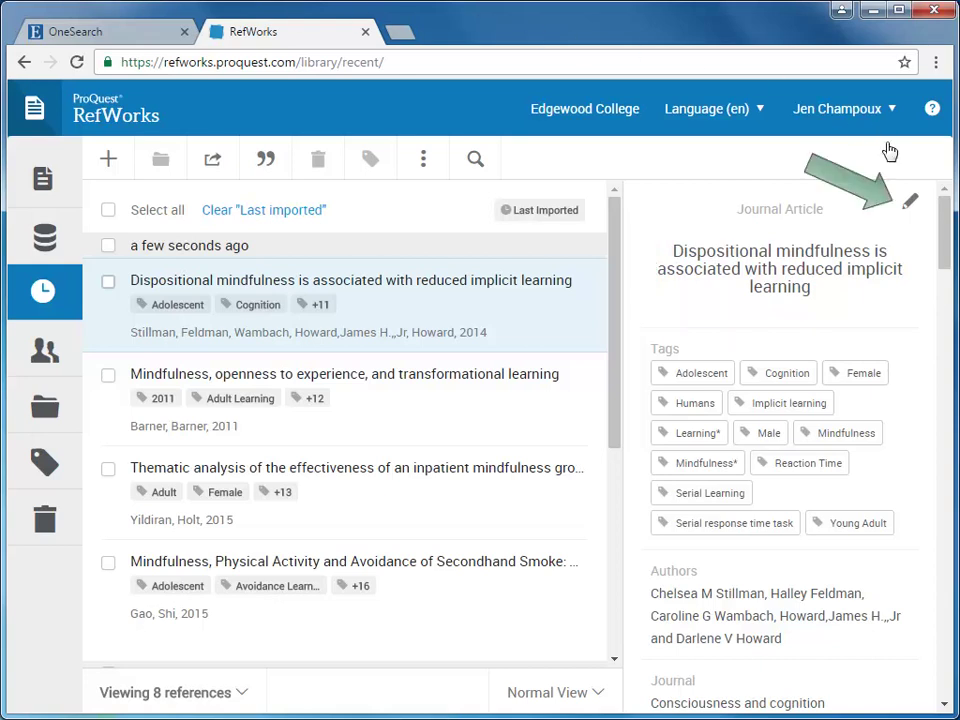
Close the reference editor unchanged, select all eight imported references, and show the folder list
left_click(911, 205)
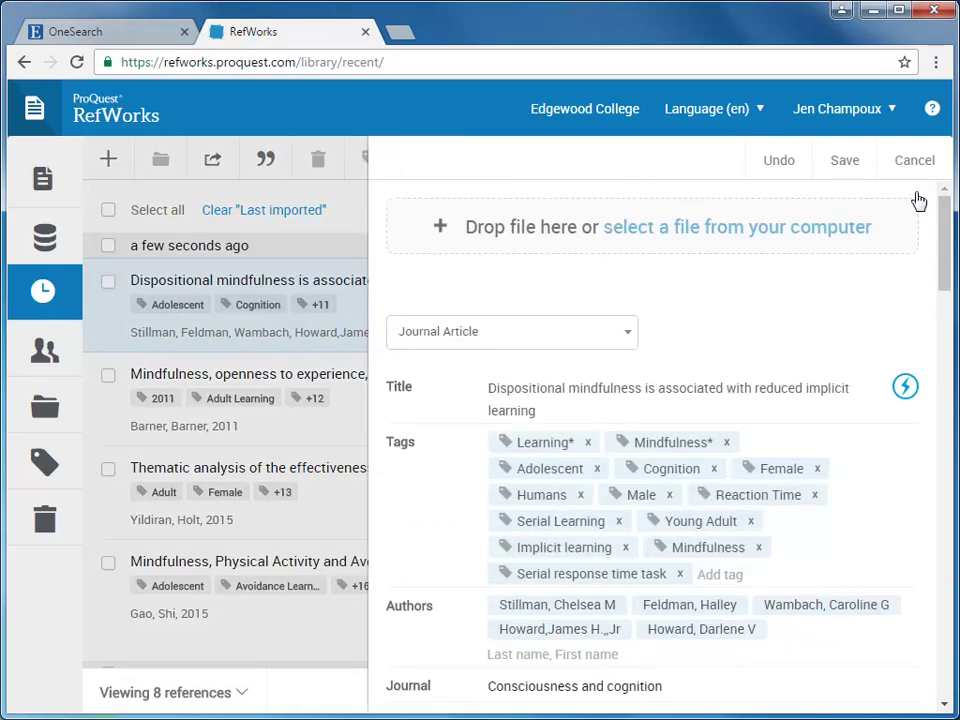
left_click(914, 164)
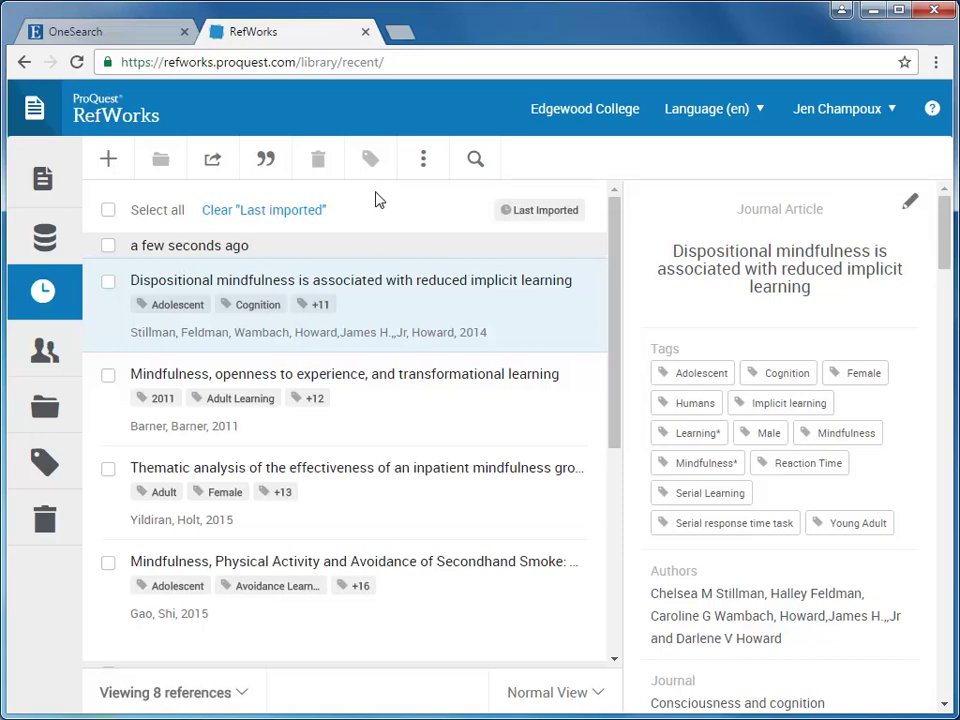
left_click(108, 212)
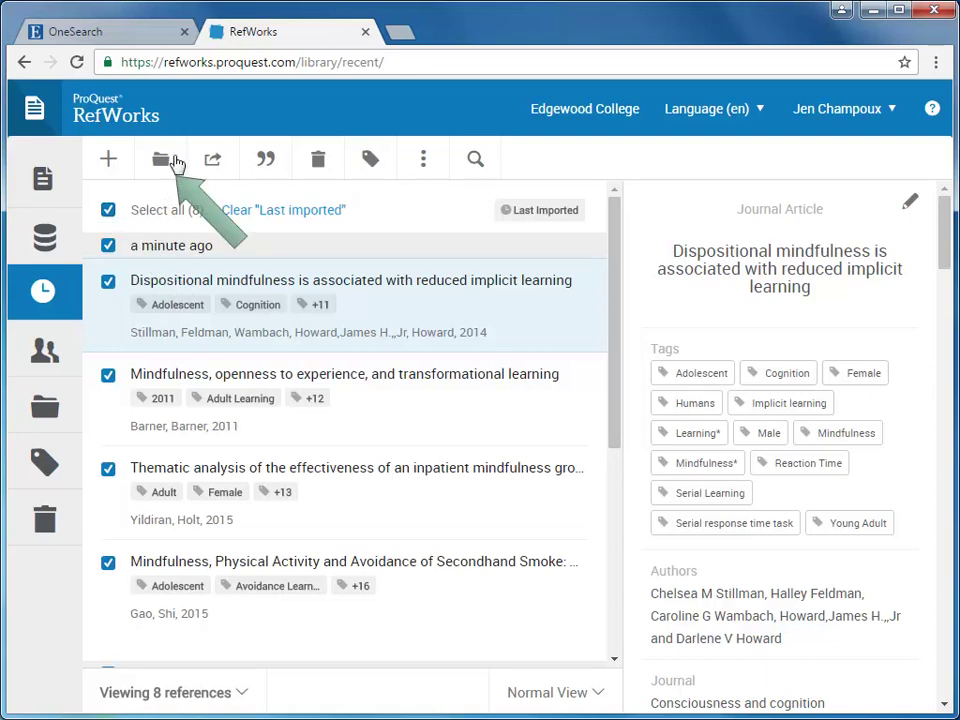
left_click(172, 163)
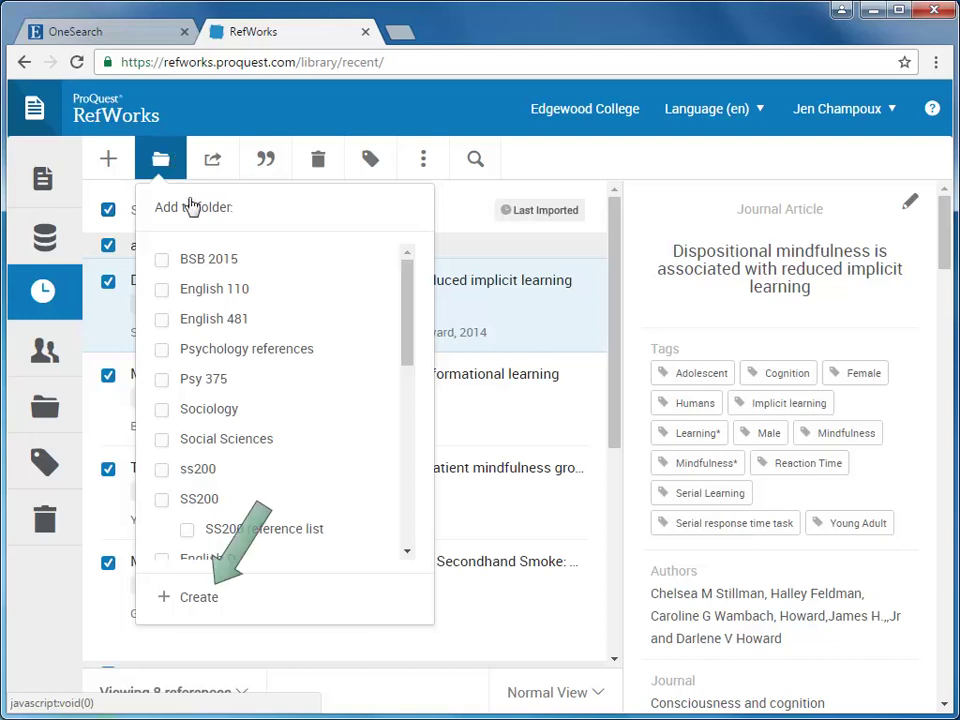
Create a new folder named 'Project paper' holding the selected references
left_click(200, 598)
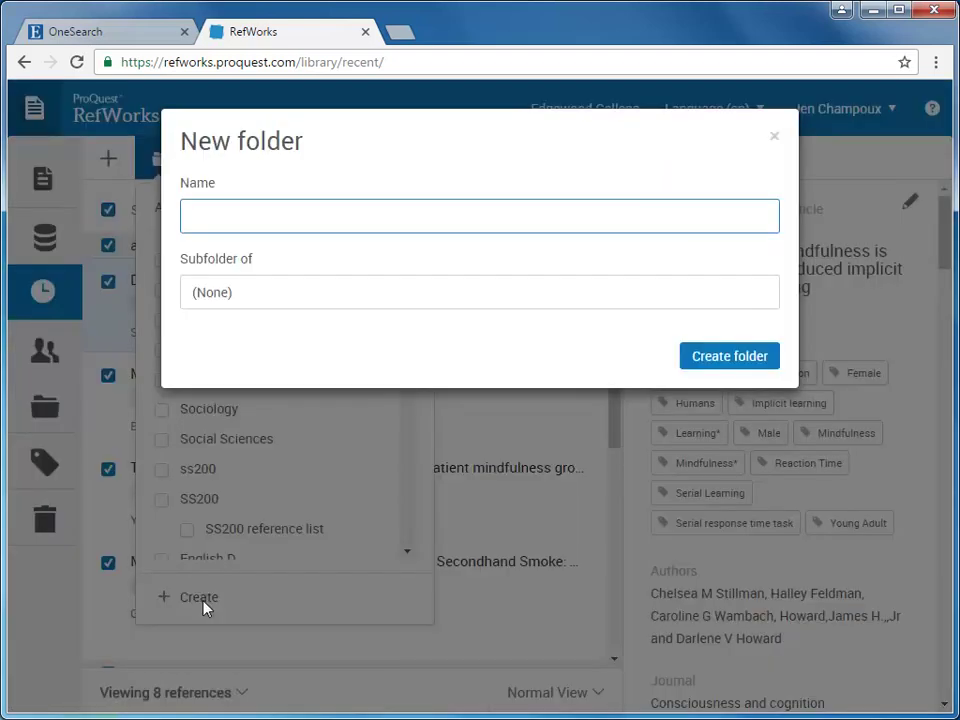
type("Project paper")
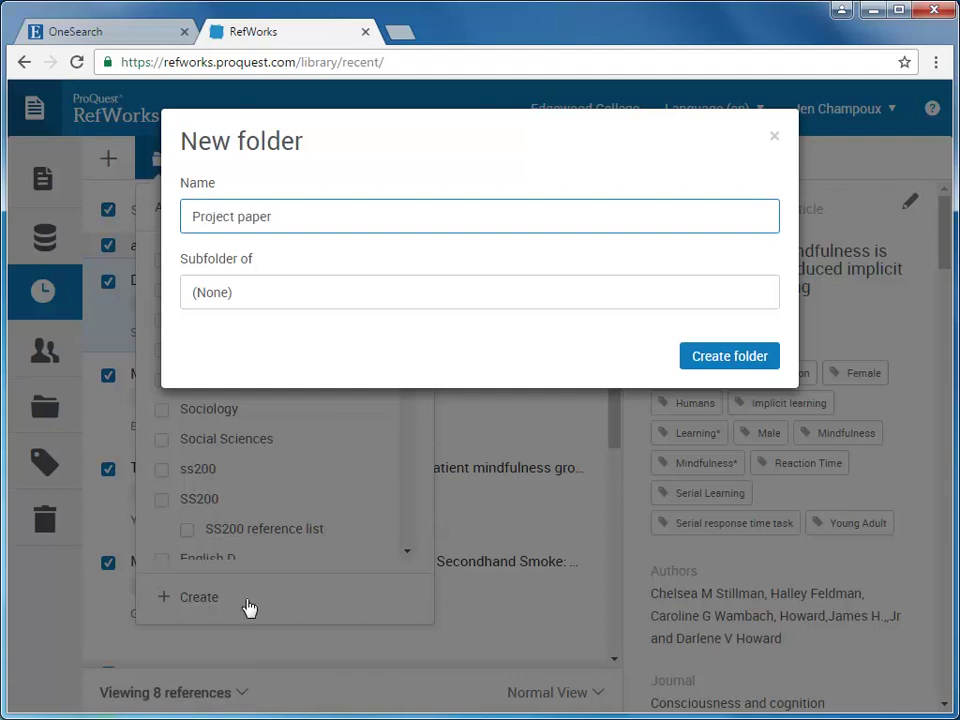
left_click(729, 362)
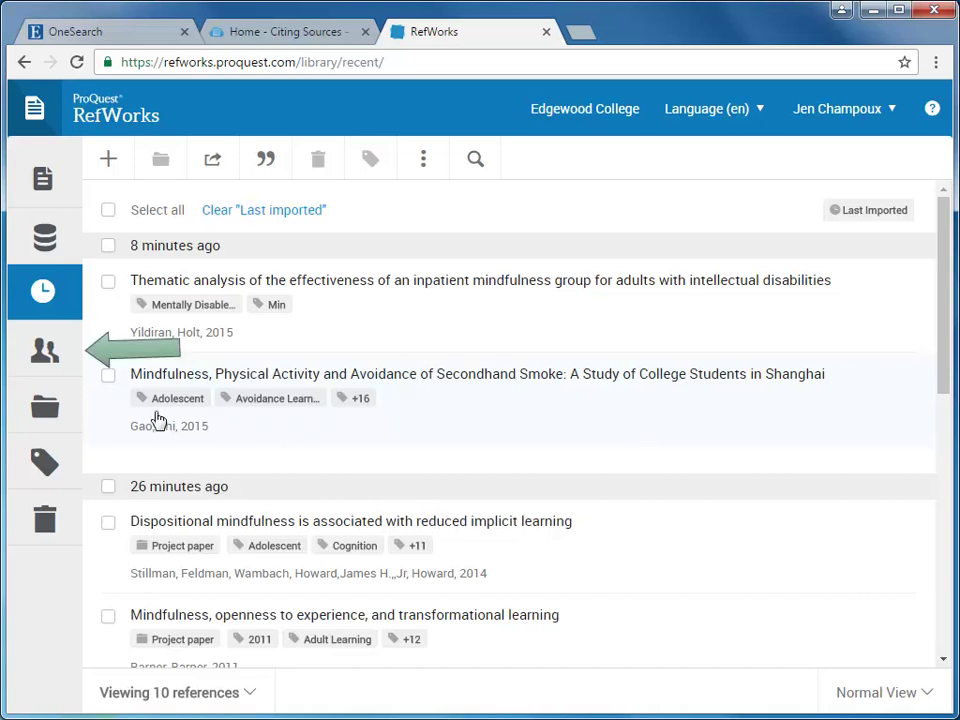
left_click(51, 366)
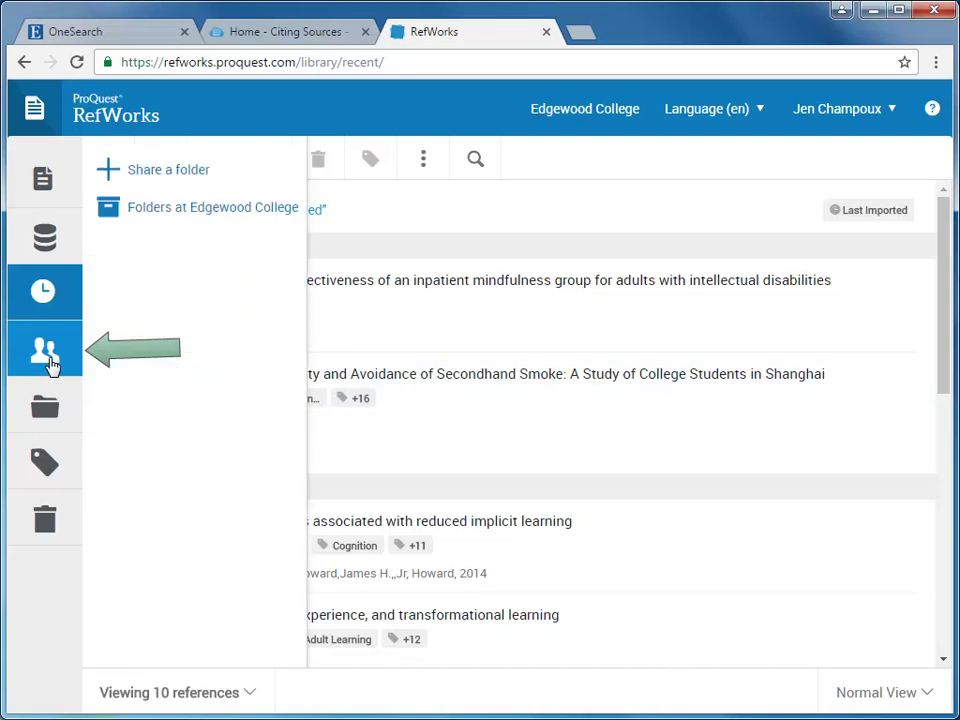
left_click(159, 176)
left_click(415, 199)
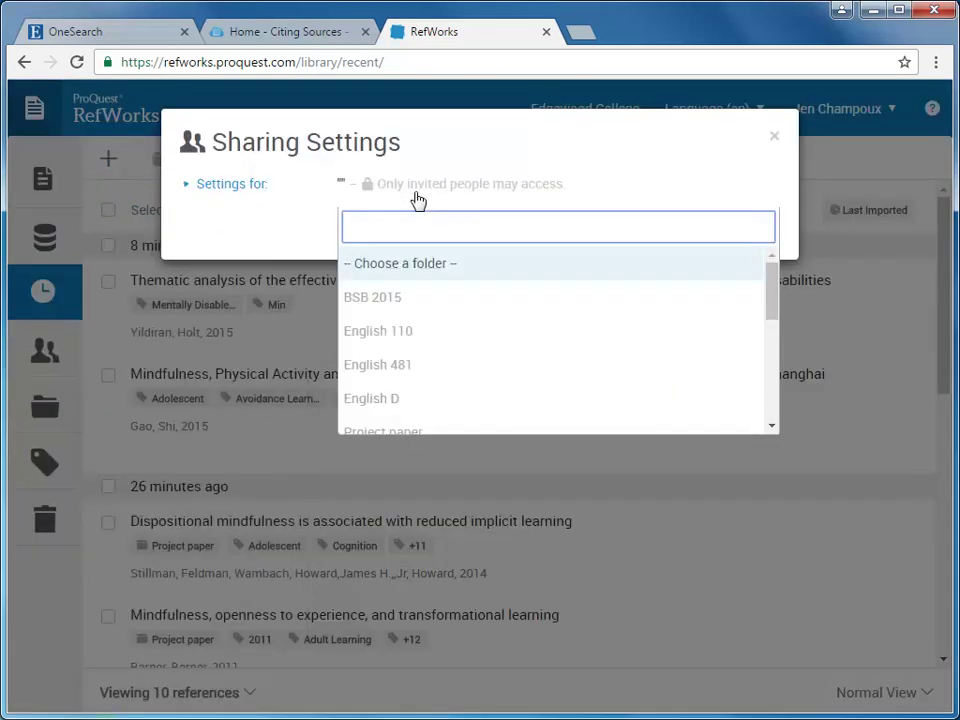
left_click(413, 437)
left_click(283, 305)
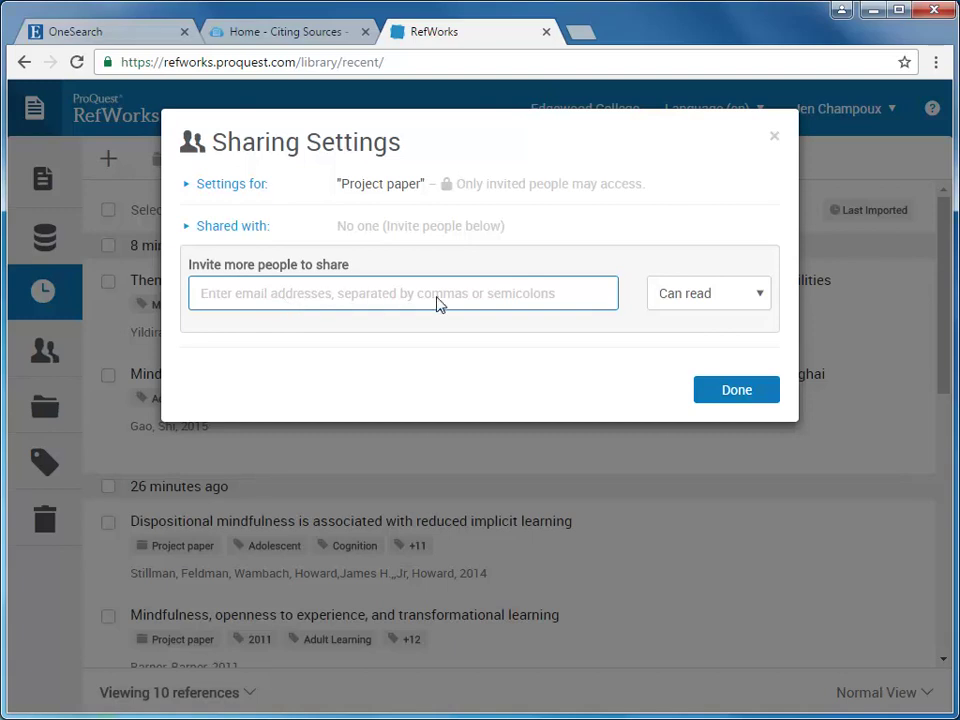
left_click(713, 295)
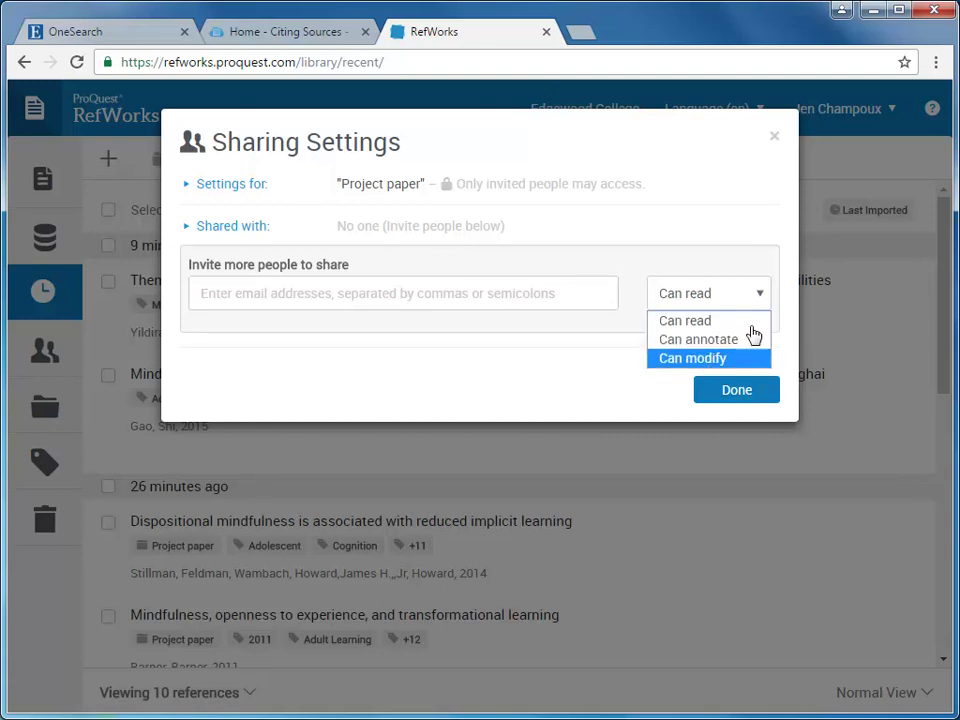
left_click(776, 142)
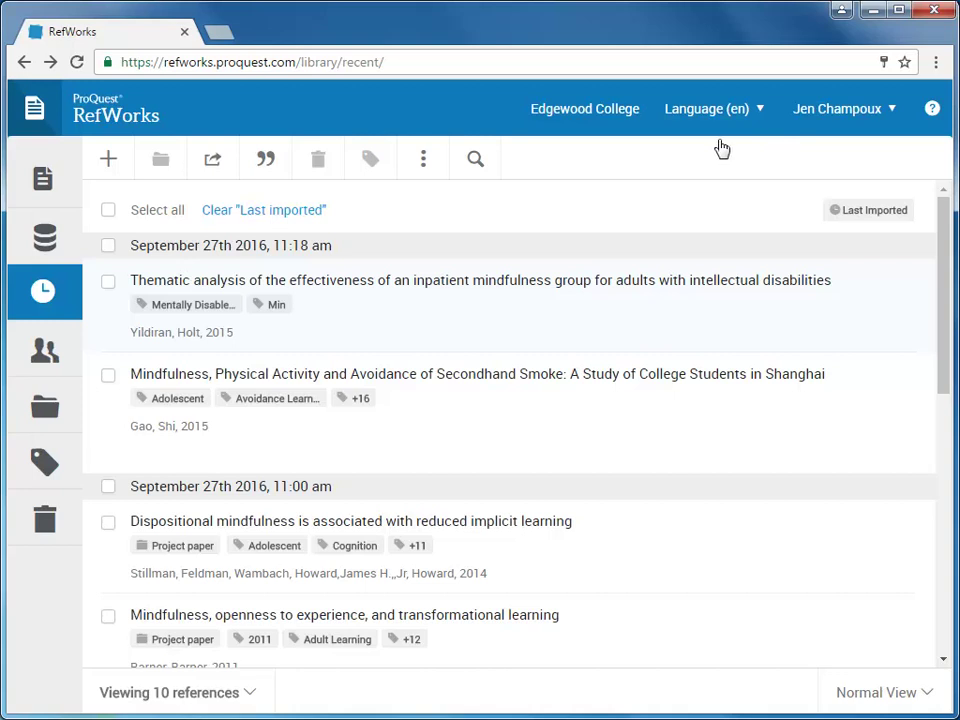
Open the Project Paper folder, select its four references, and start a bibliography from them
left_click(68, 408)
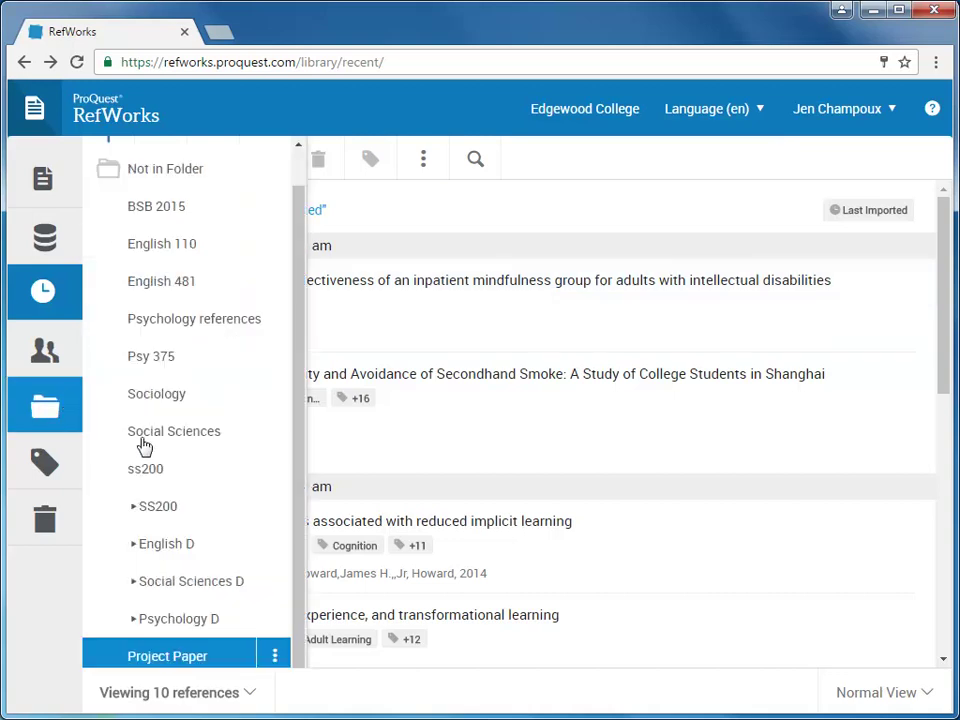
left_click(186, 656)
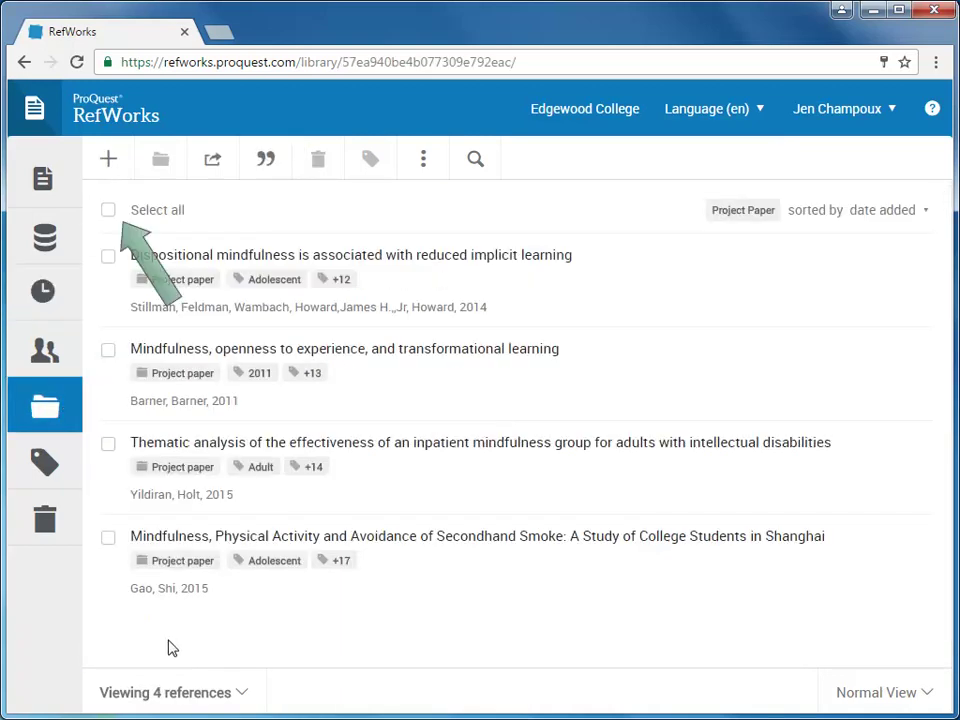
left_click(110, 212)
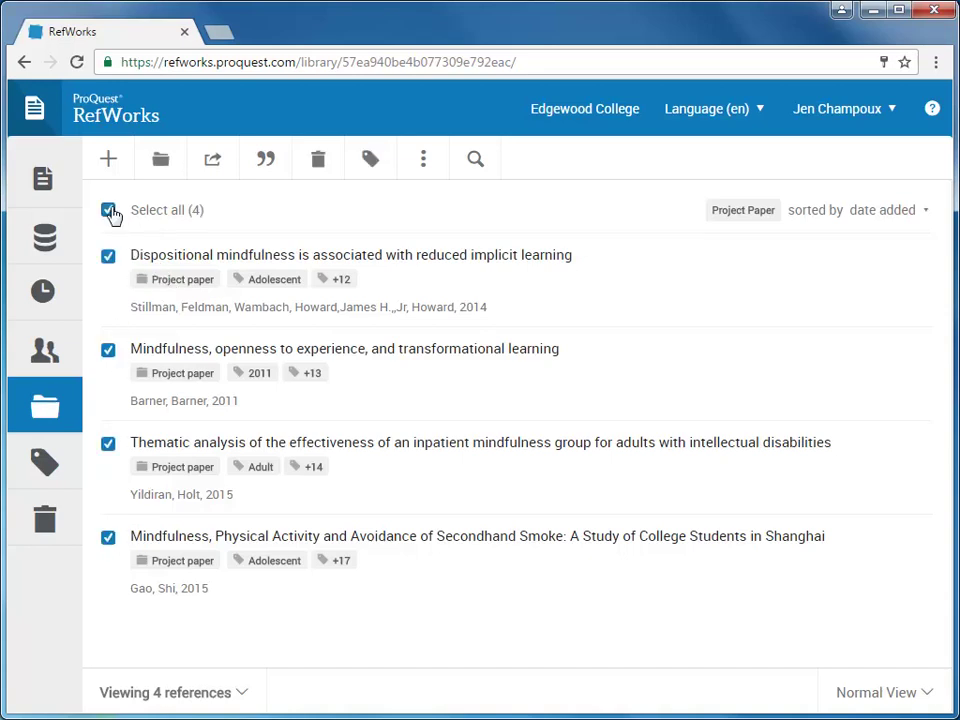
left_click(267, 168)
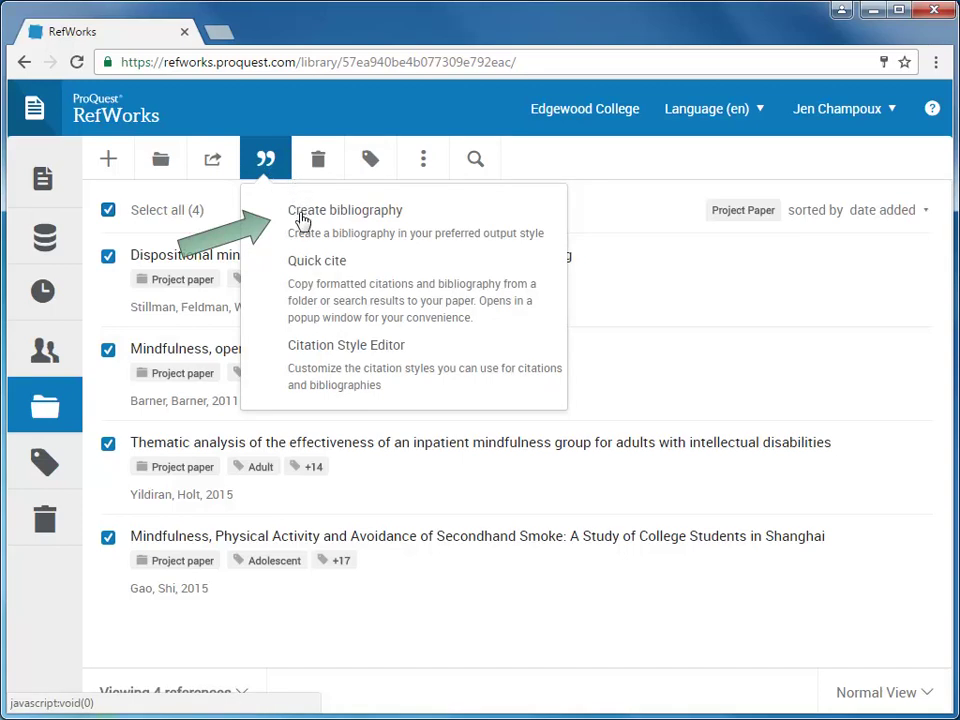
left_click(303, 220)
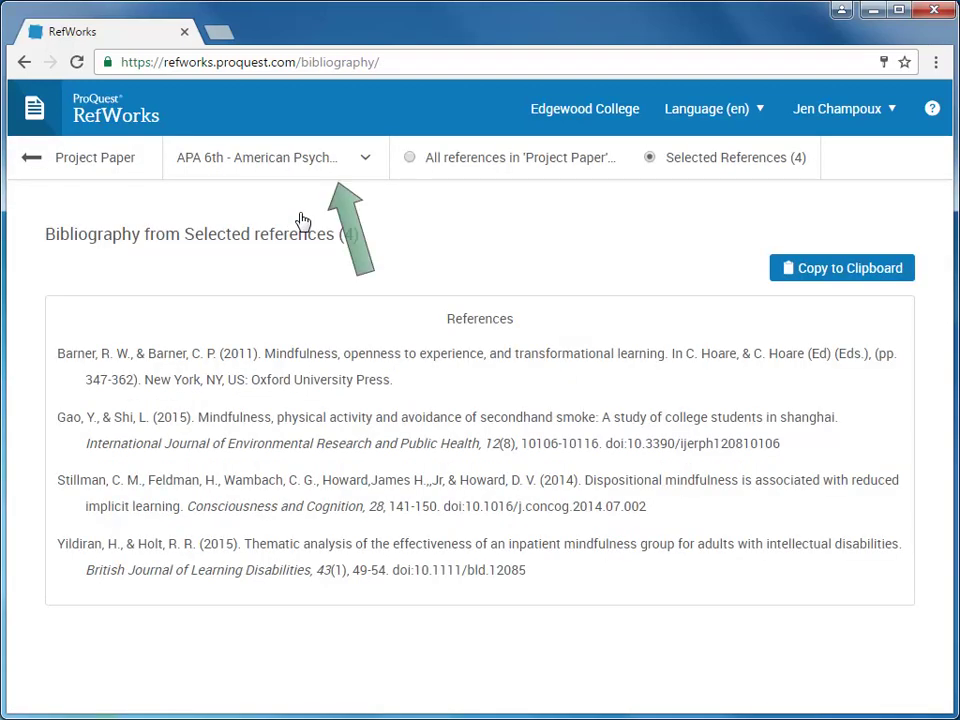
Keep APA 6th as the citation style, copy the bibliography to the clipboard, and return to RefWorks
left_click(362, 175)
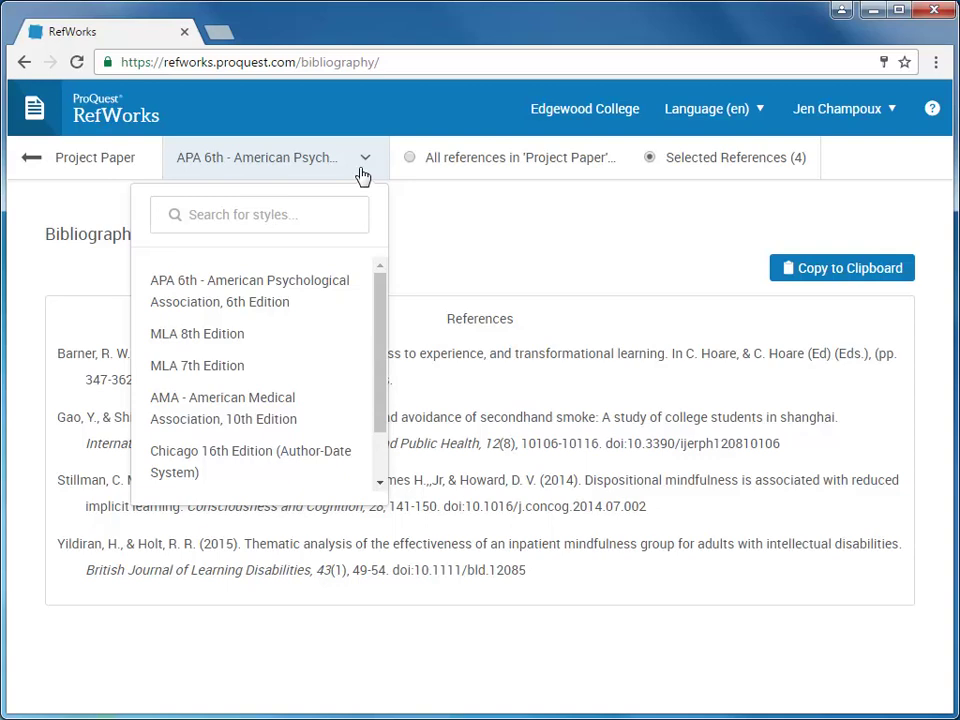
left_click(362, 175)
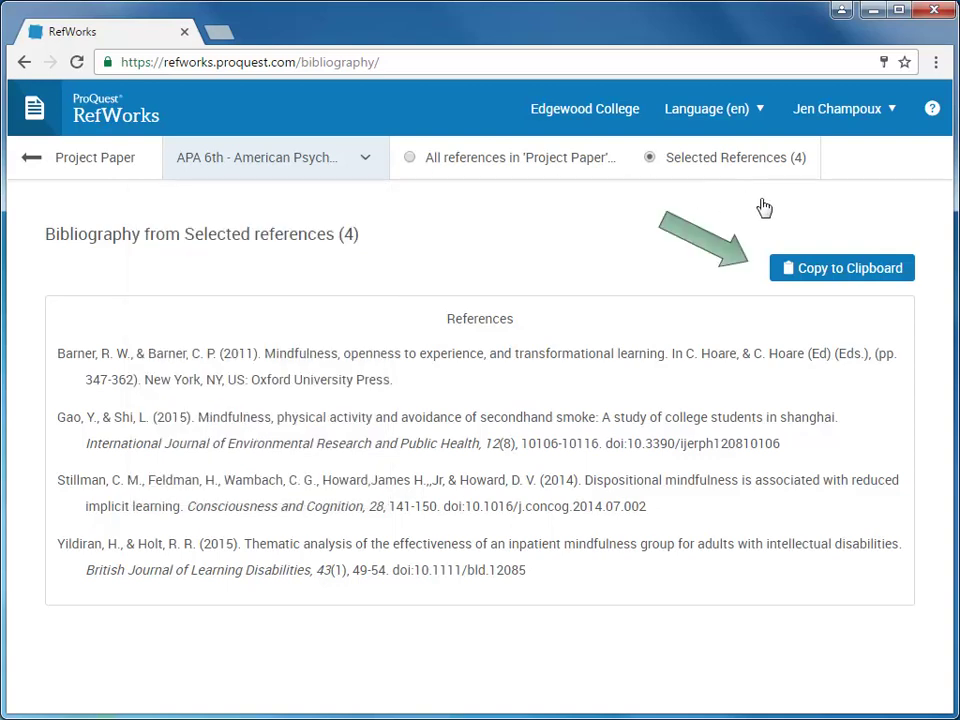
left_click(859, 272)
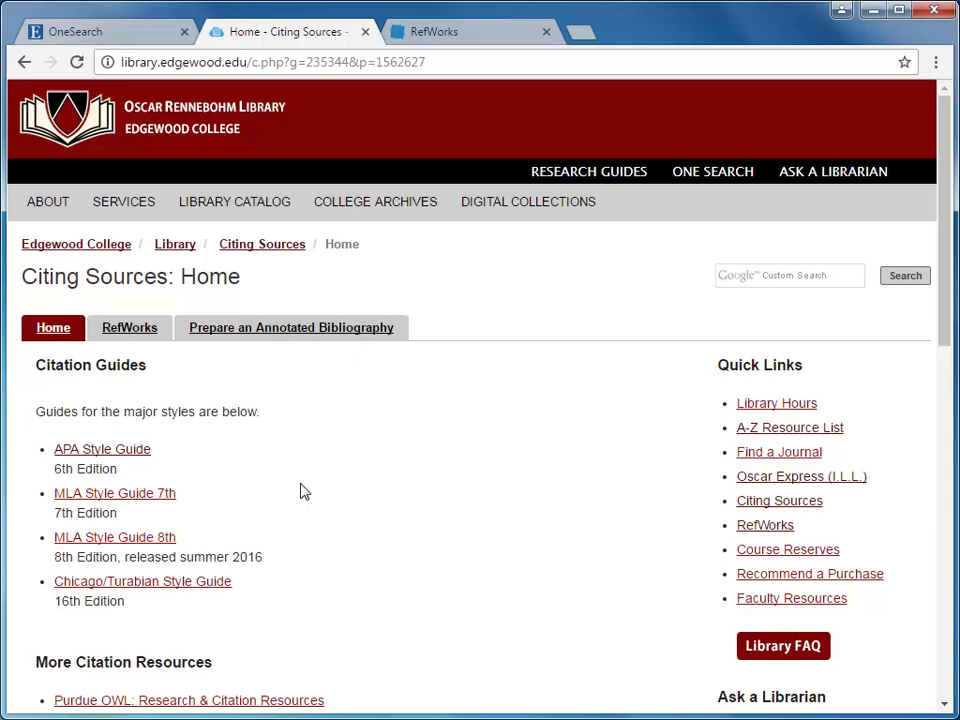
left_click(458, 40)
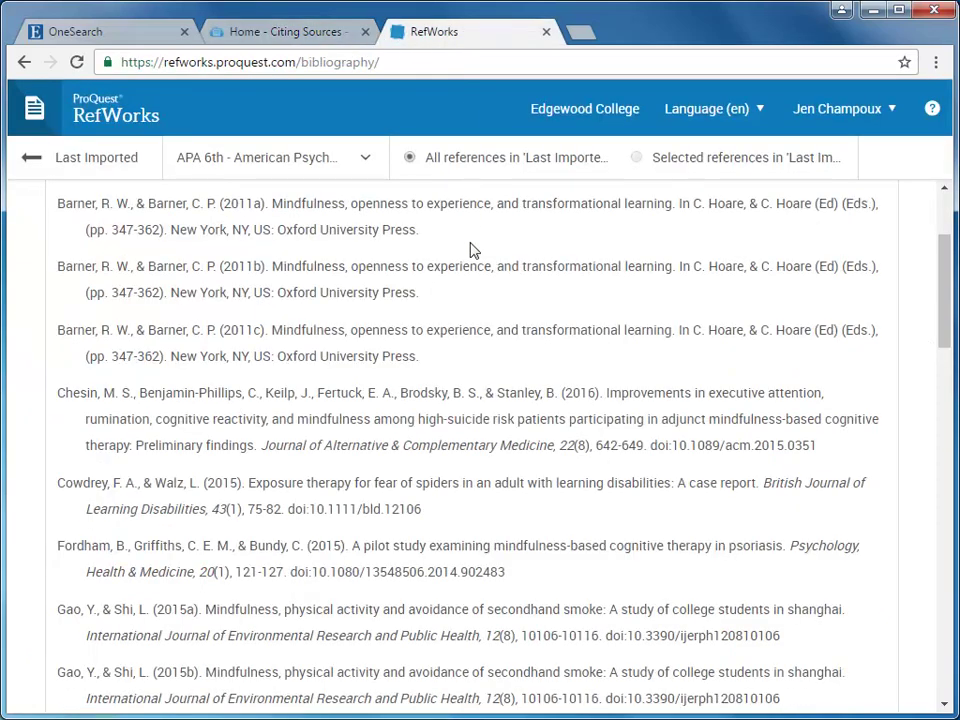
Scroll back up to the top of the APA 6th bibliography page
scroll(472, 254, "up", 2)
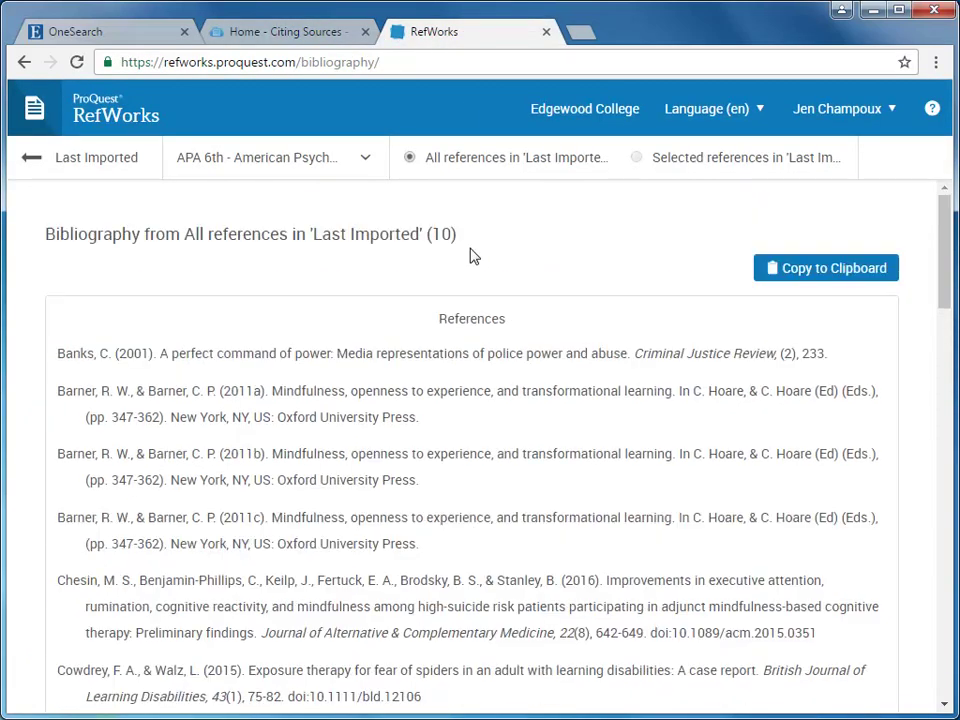
Open the Tools page from the user menu and scroll to the Cite in Microsoft Word section
left_click(826, 122)
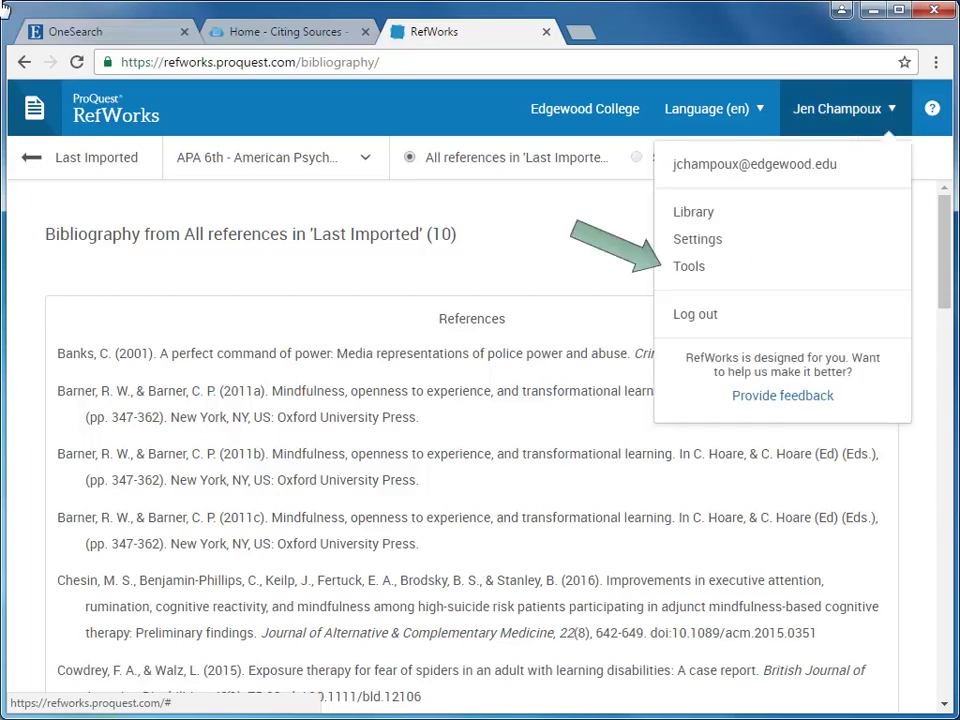
left_click(770, 272)
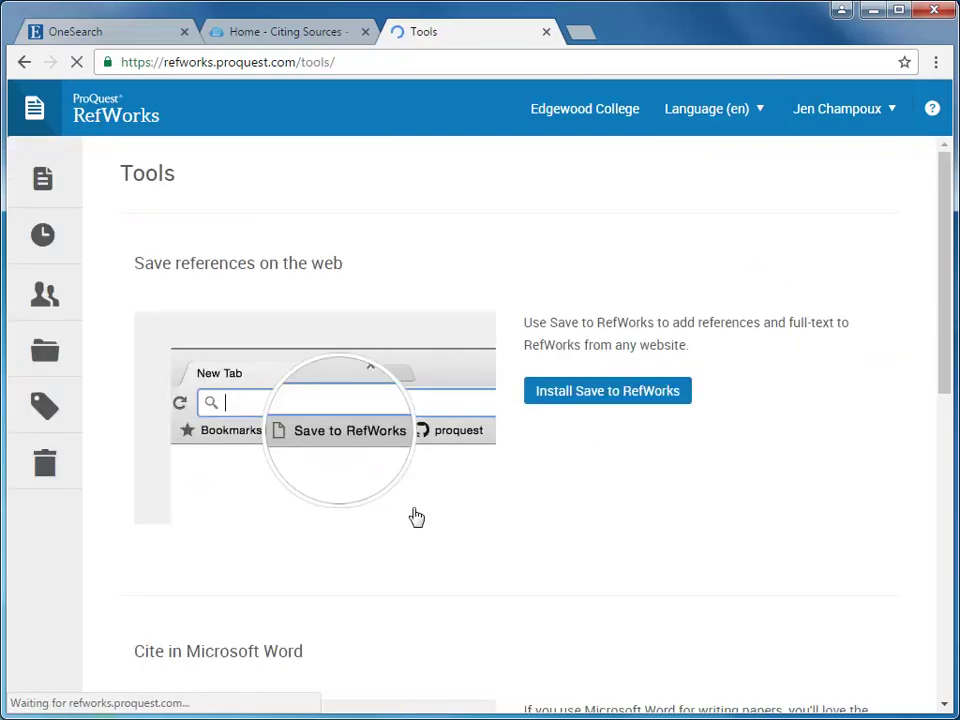
scroll(417, 517, "down", 3)
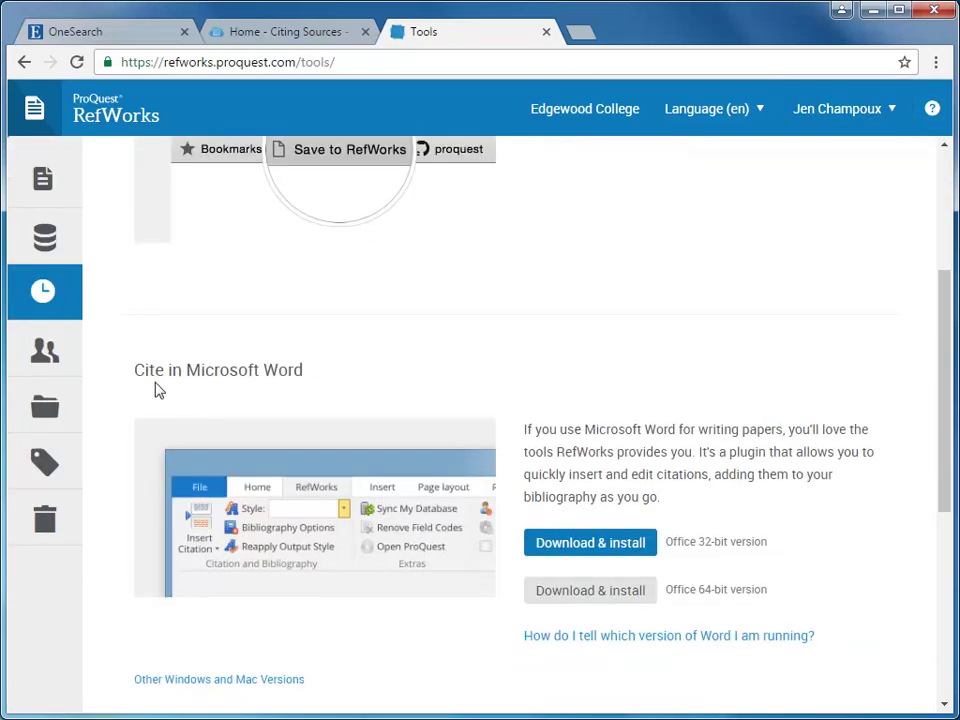
left_click_drag(136, 371, 316, 375)
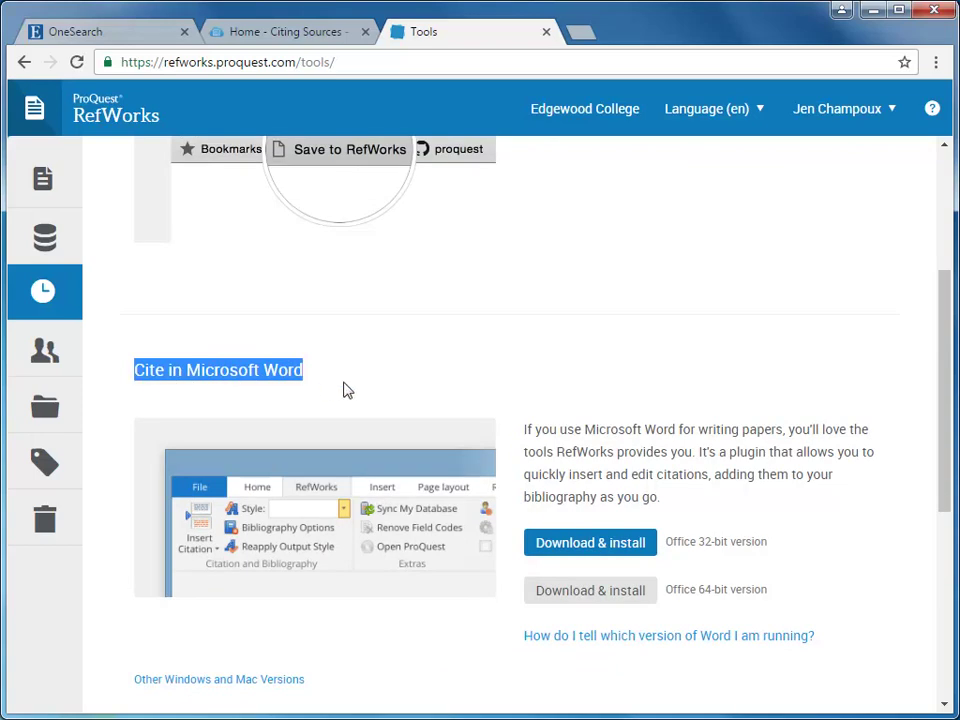
Show the RefWorks page of the library's Citing Sources guide
scroll(363, 400, "up", 1)
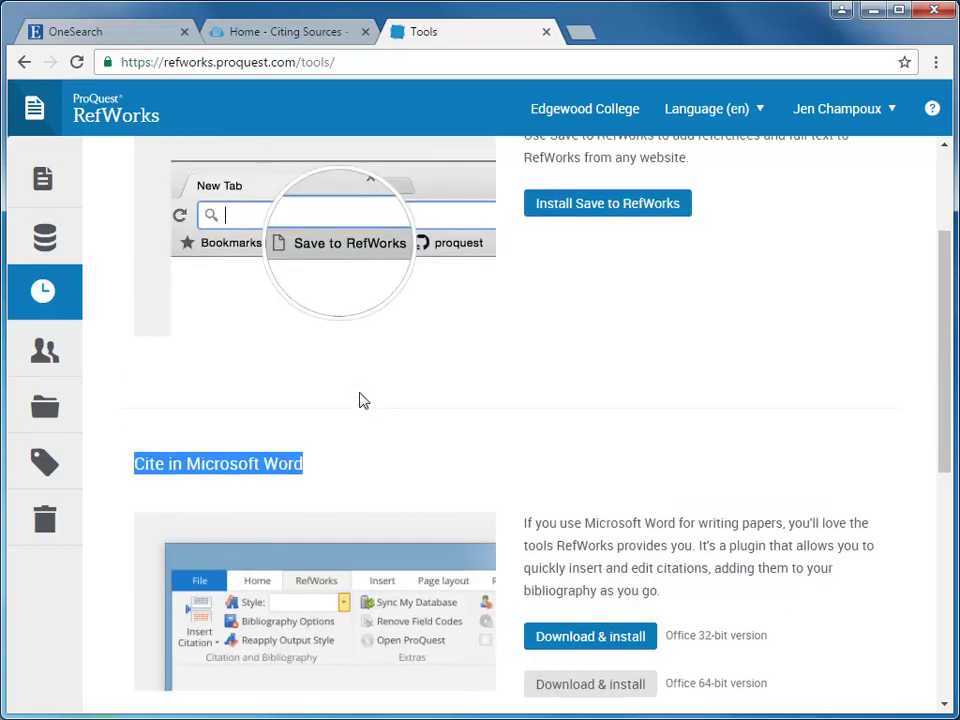
left_click(312, 38)
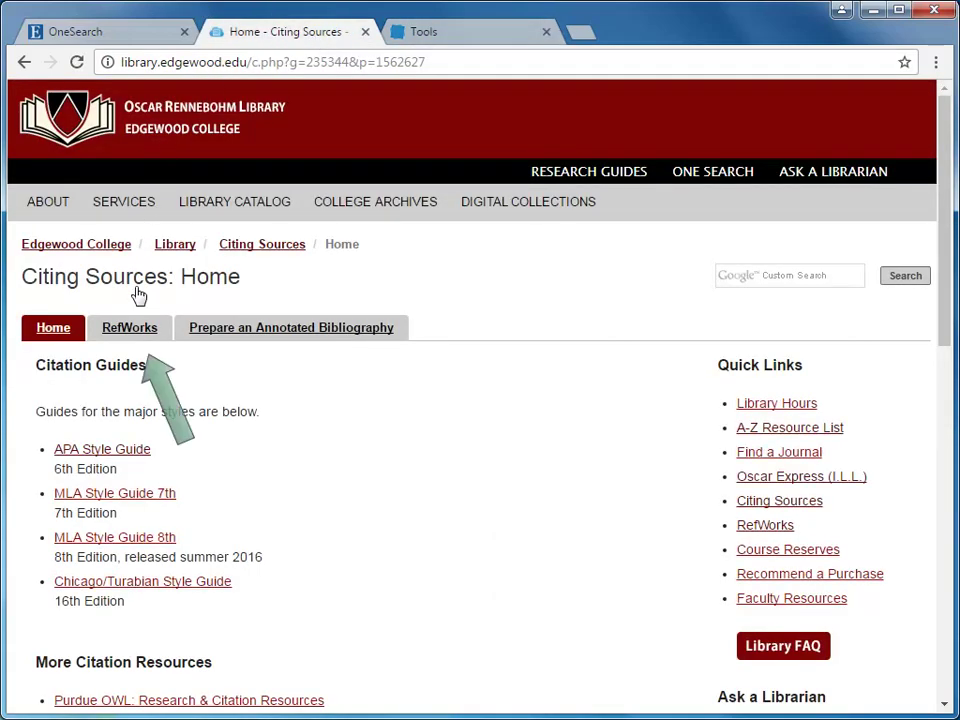
left_click(138, 333)
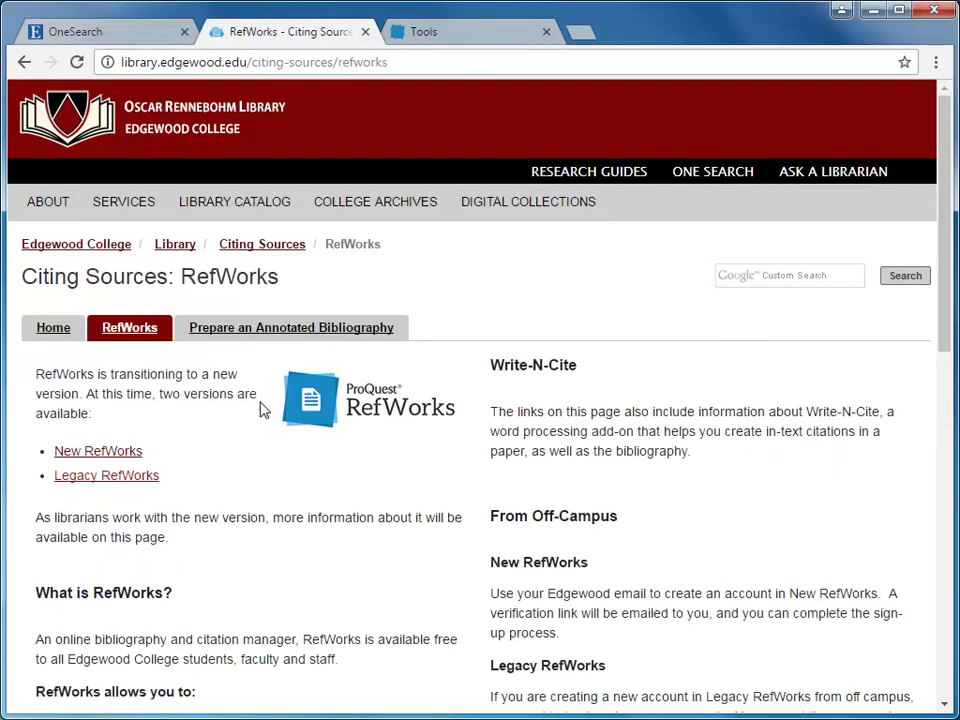